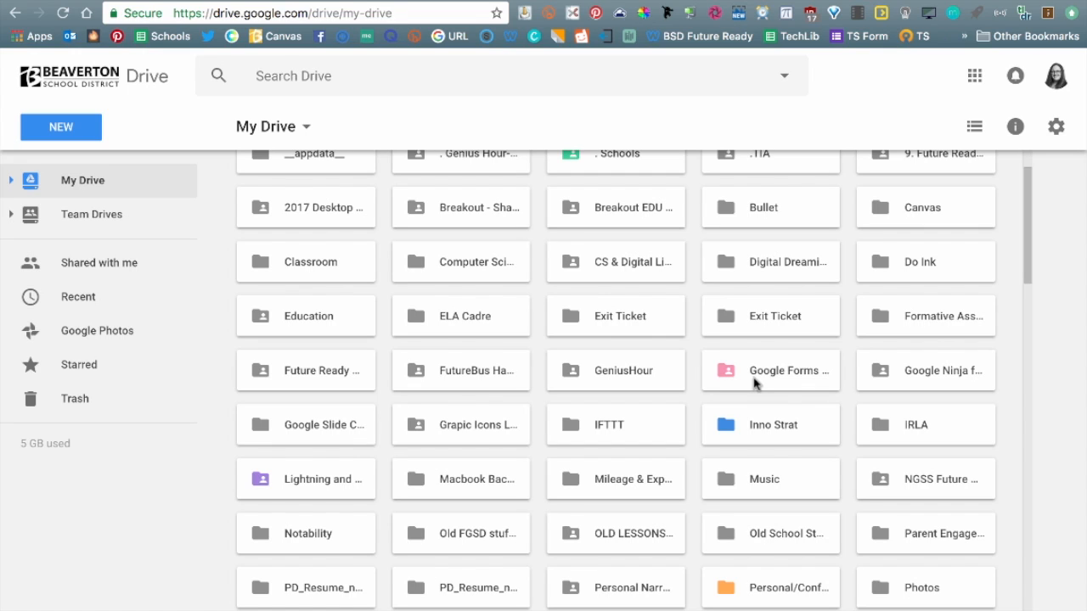
Step: Open the Simple Exit Ticket form from the Google Forms 101 folder in My Drive
double_click(752, 377)
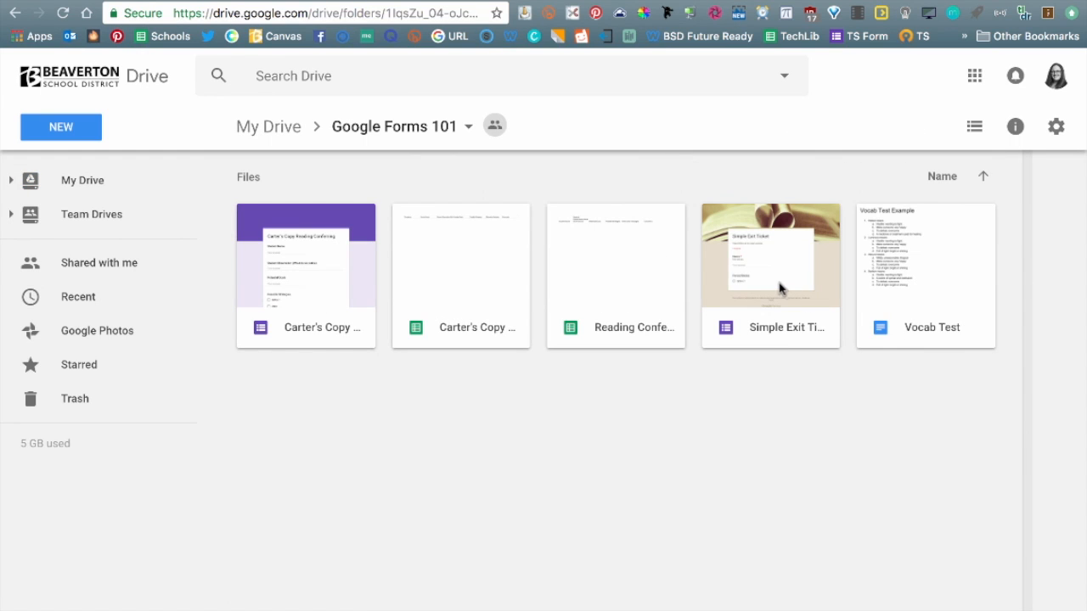
double_click(779, 288)
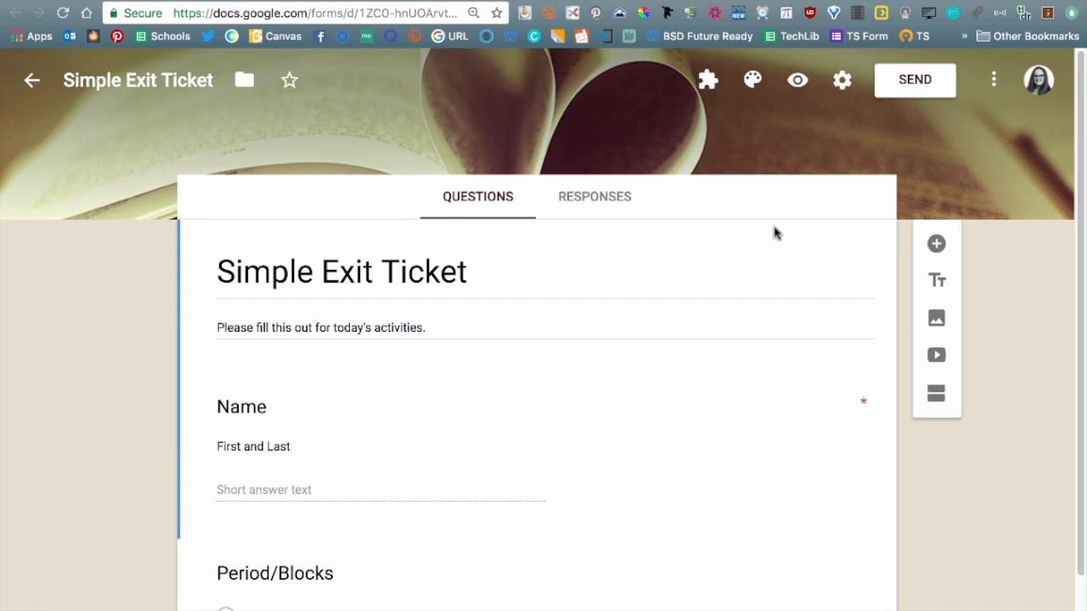
Step: Examine the form's collaborator settings, including the invitation, notification and permission options, and leave without inviting anyone
left_click(993, 81)
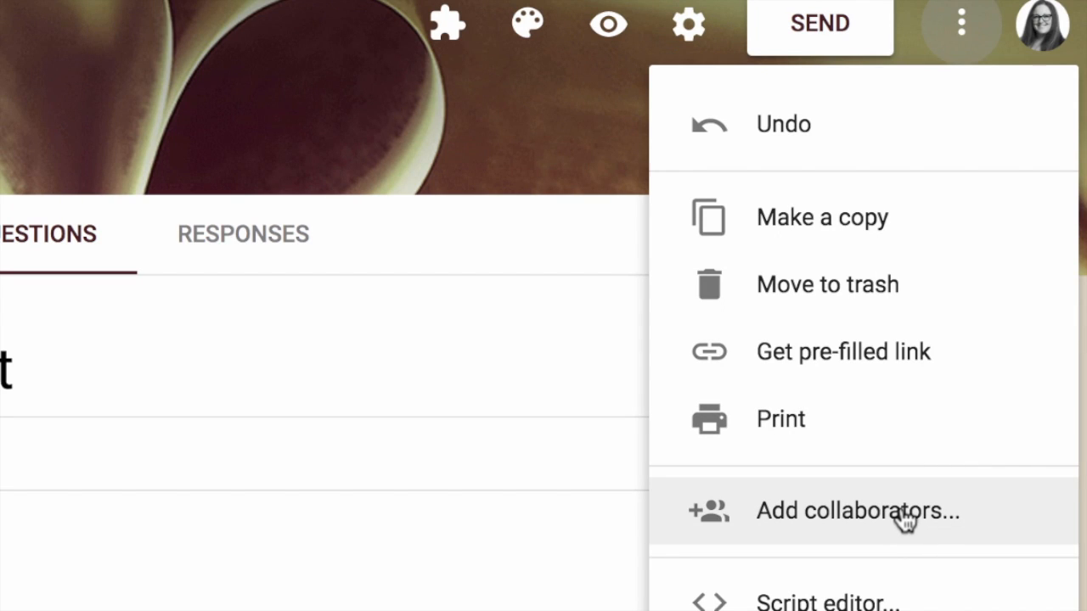
left_click(904, 520)
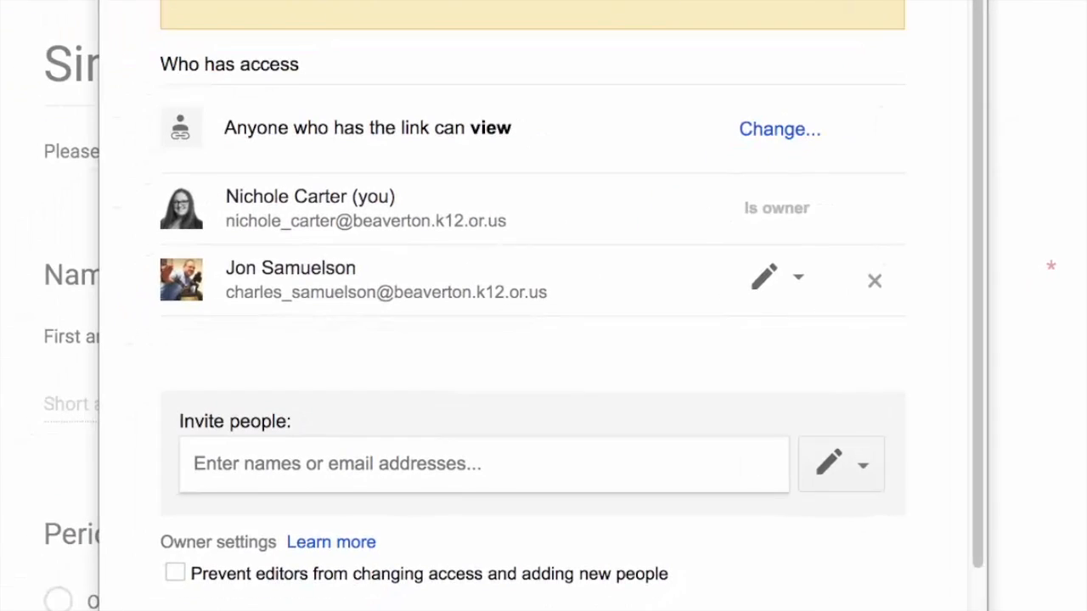
left_click(332, 455)
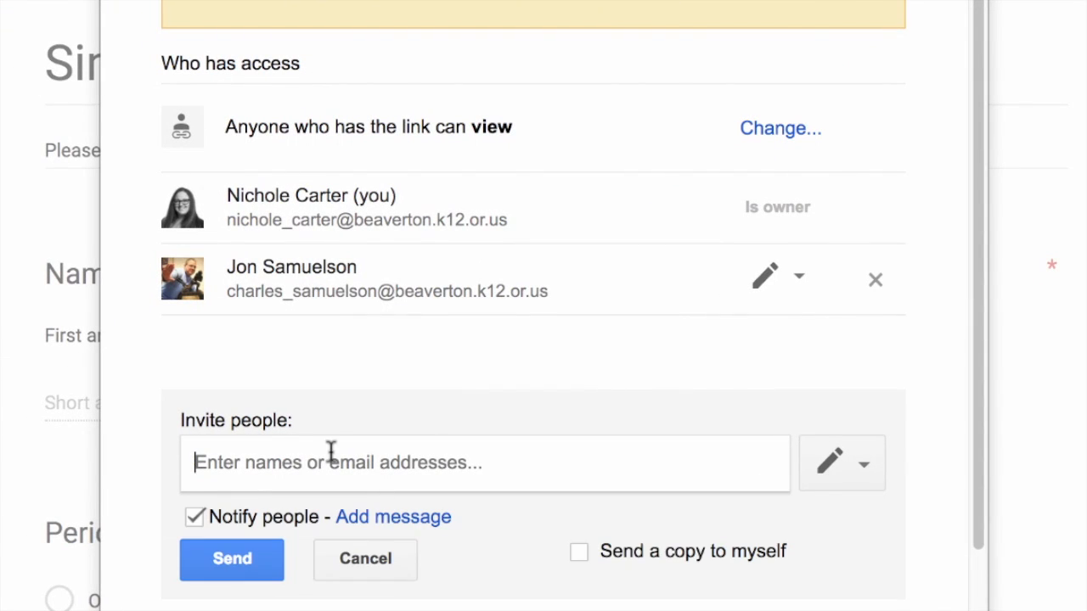
left_click(194, 519)
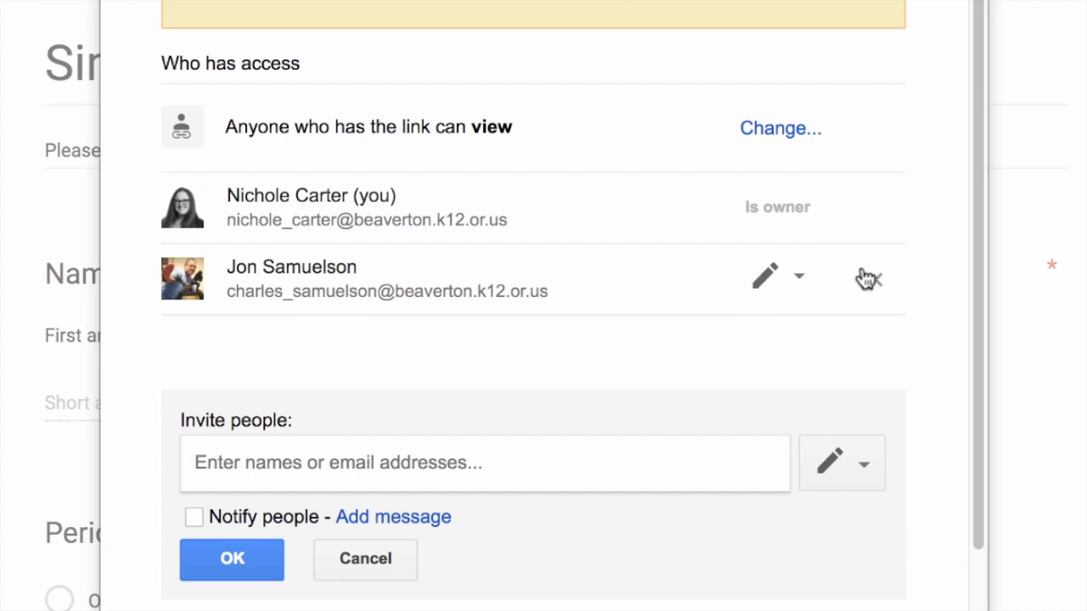
left_click(802, 280)
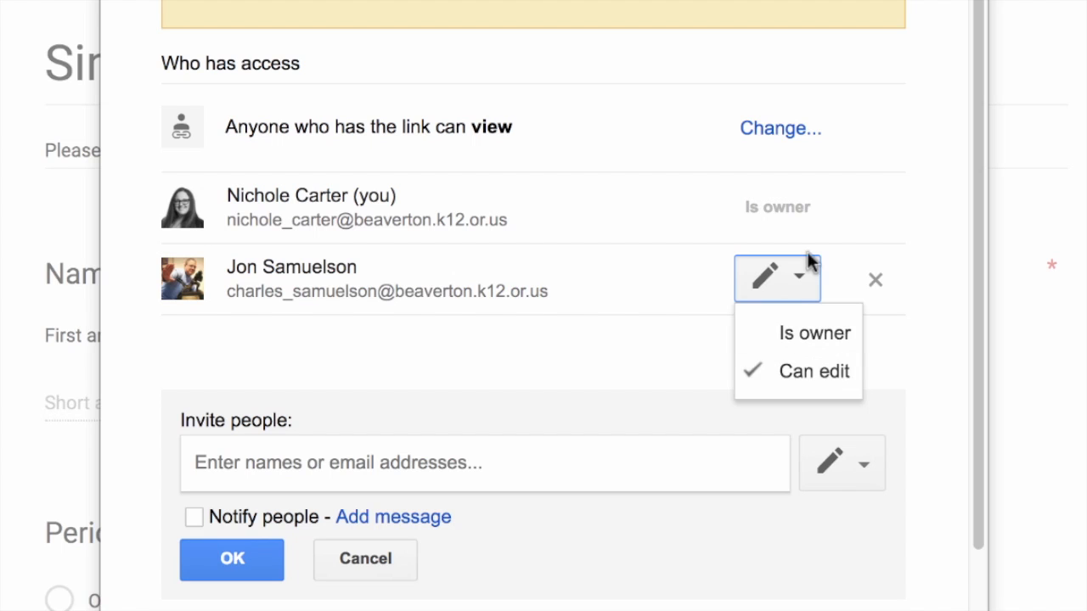
left_click(798, 287)
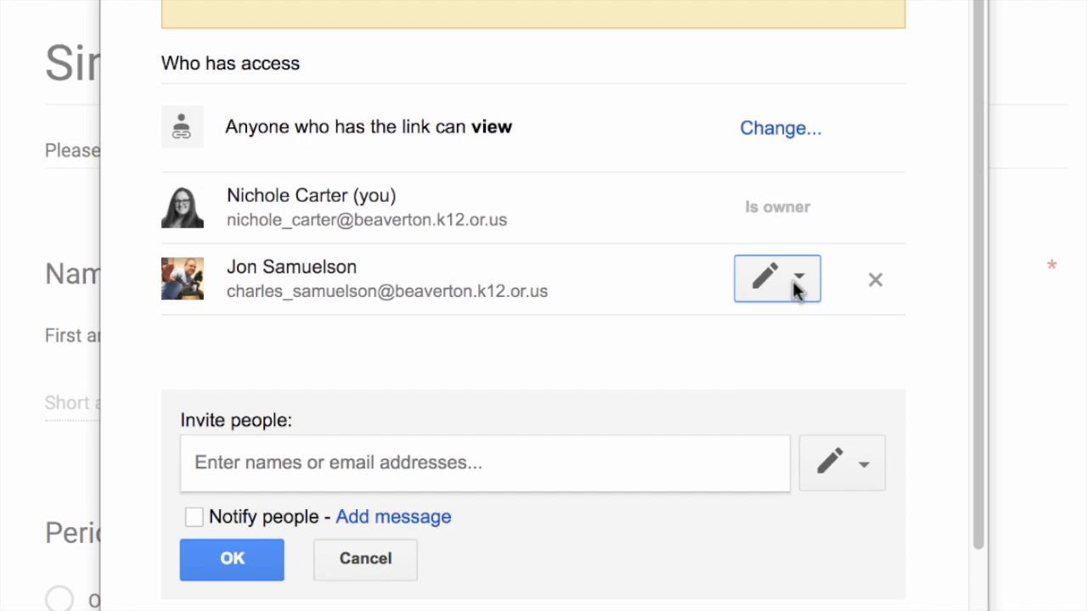
left_click(365, 560)
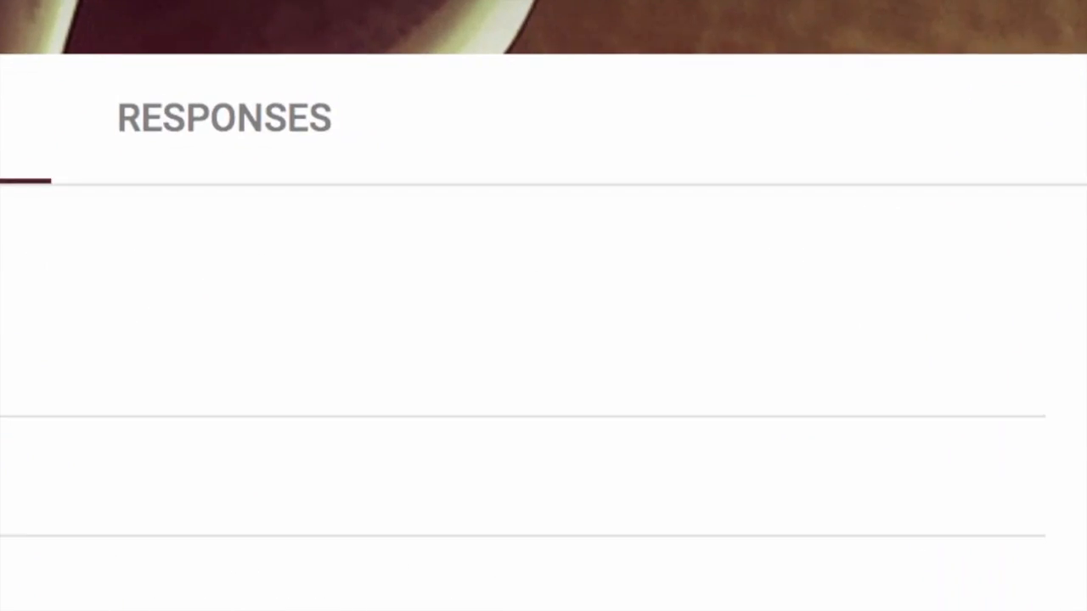
Step: Prepare to send the form by link instead of email, shorten the URL and copy it
left_click(915, 79)
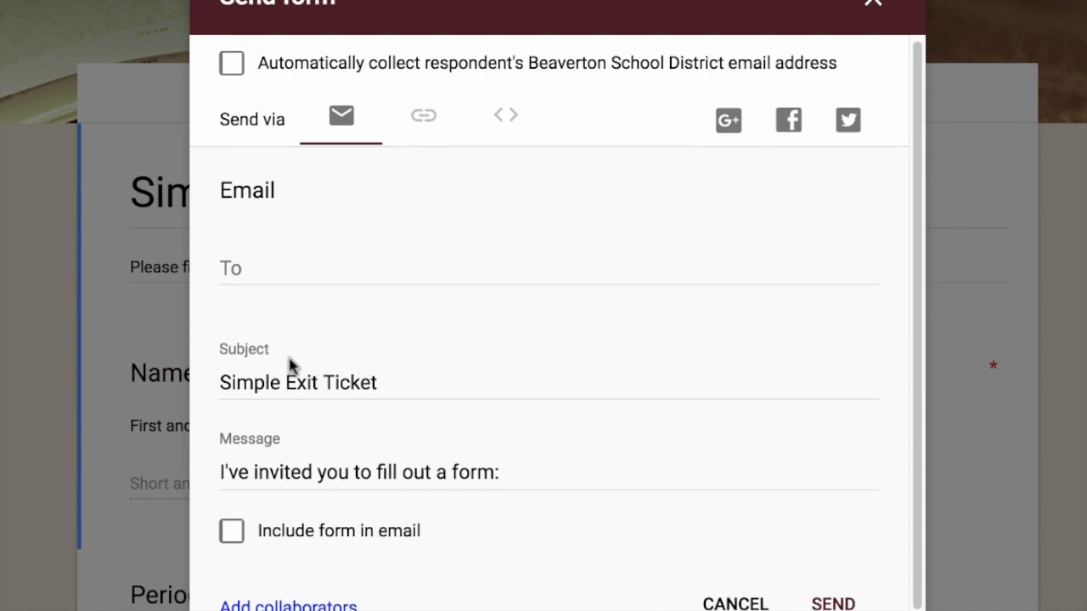
scroll(289, 365, "down", 1)
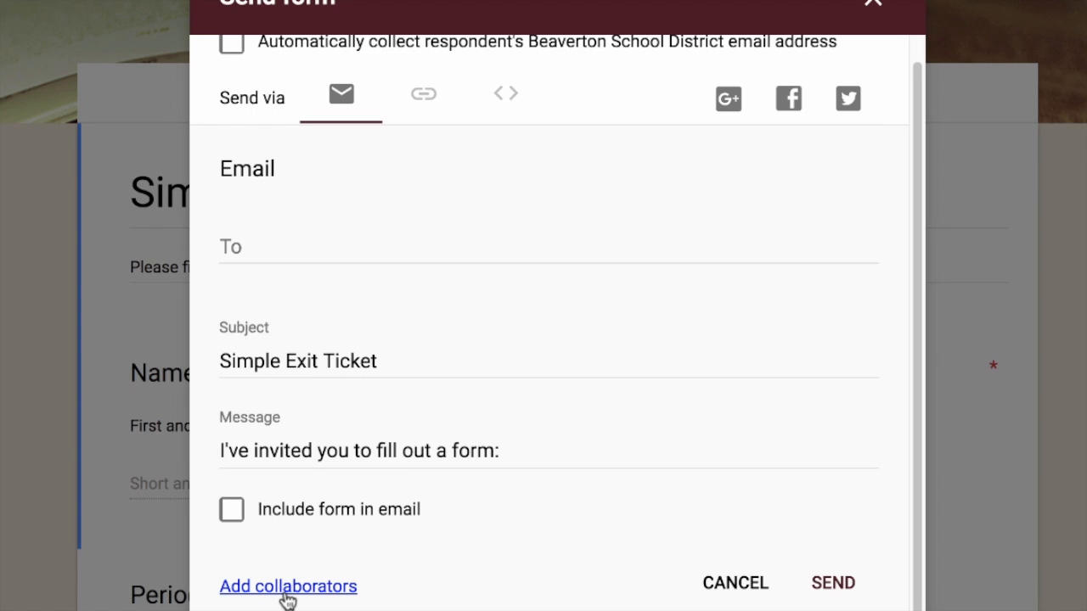
scroll(288, 599, "up", 1)
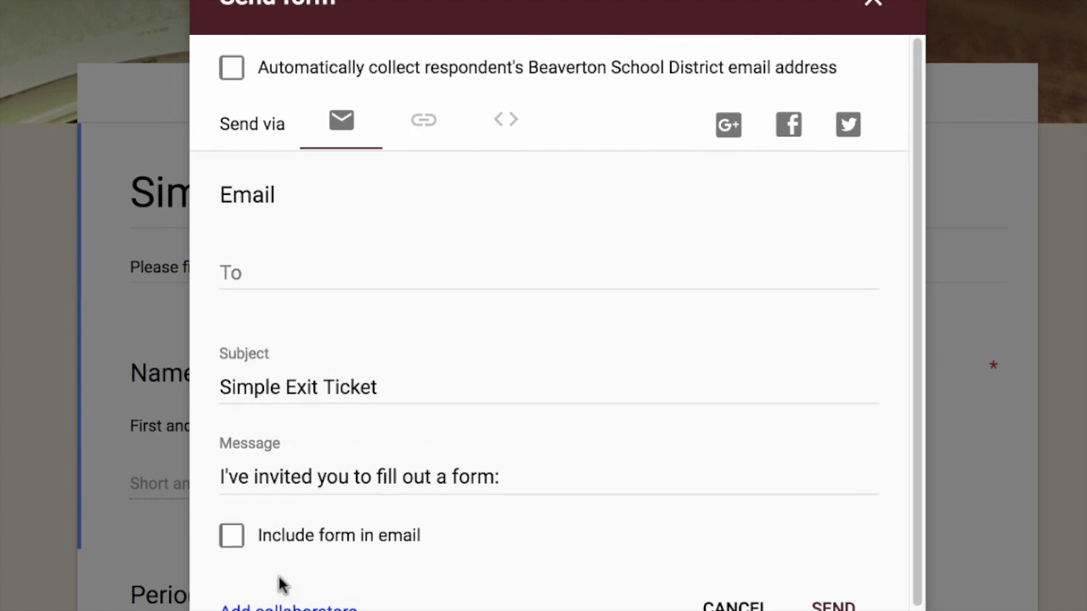
left_click(425, 127)
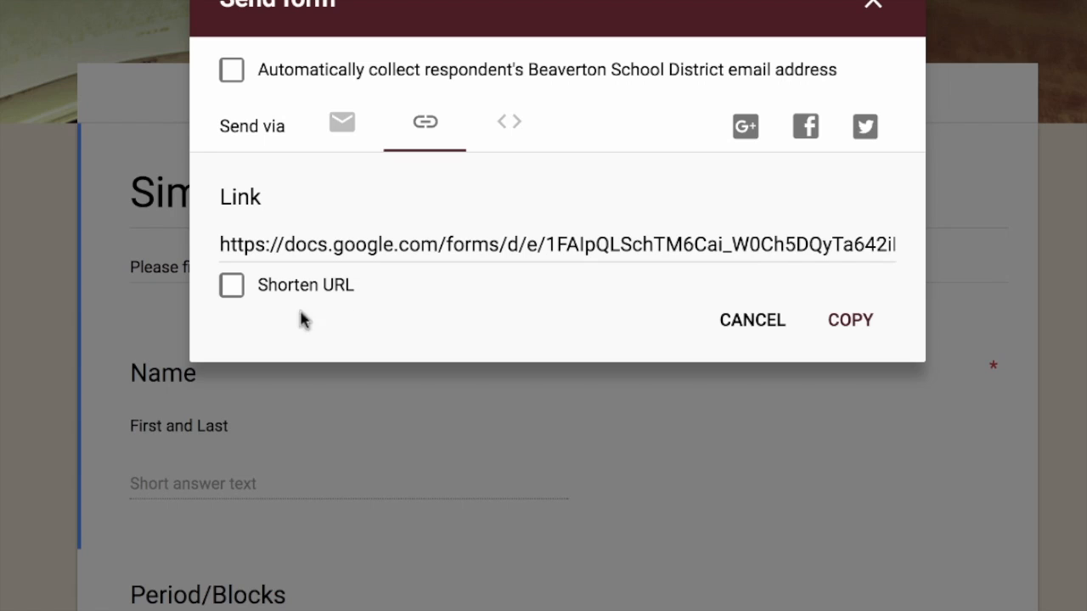
left_click(233, 287)
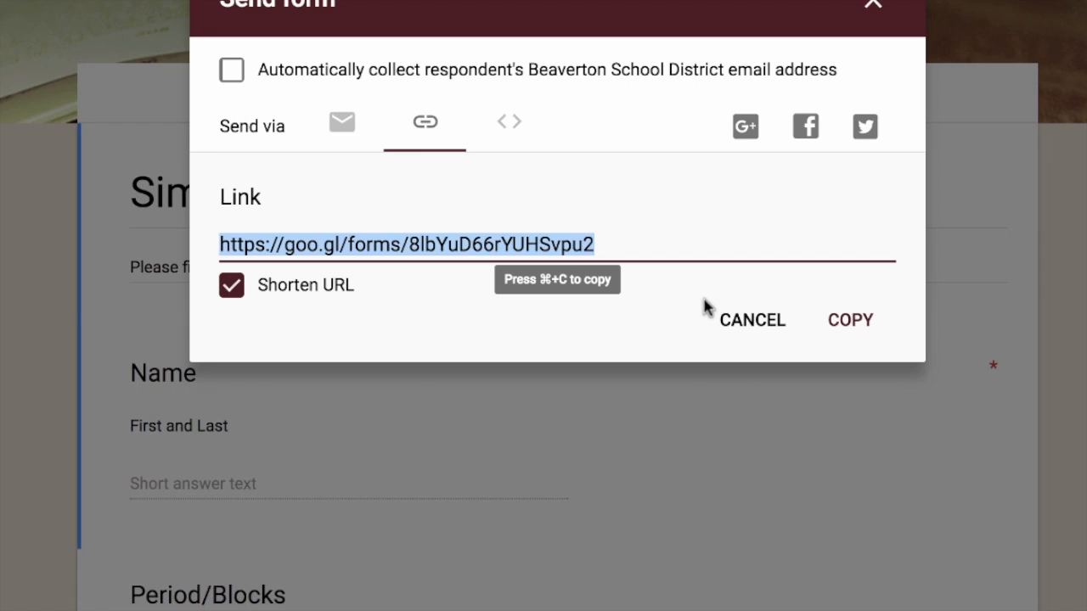
left_click(850, 323)
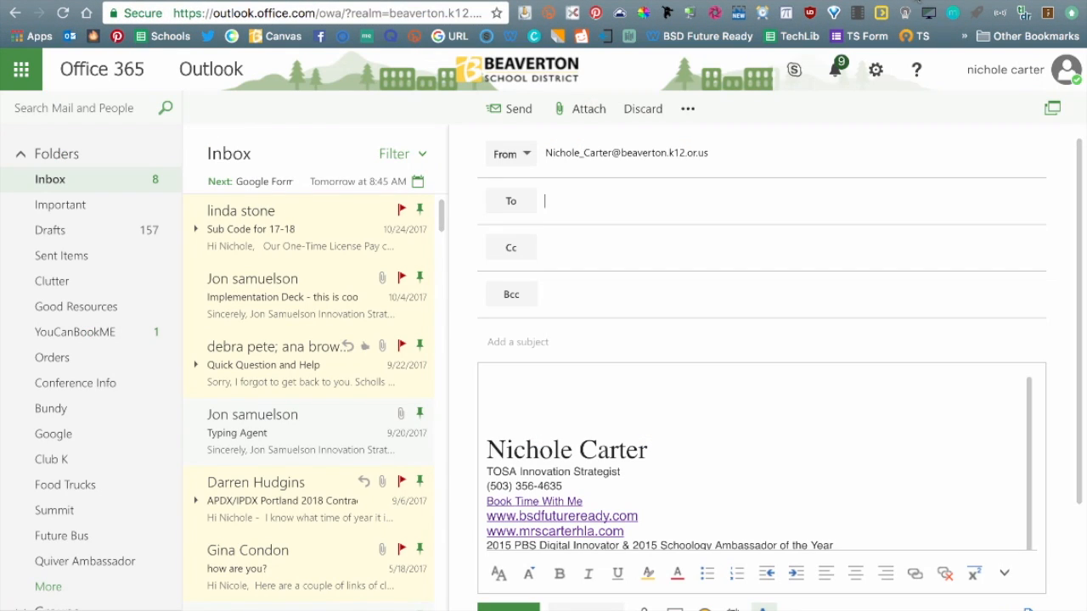
left_click(625, 374)
type("Here is the form")
key("Return")
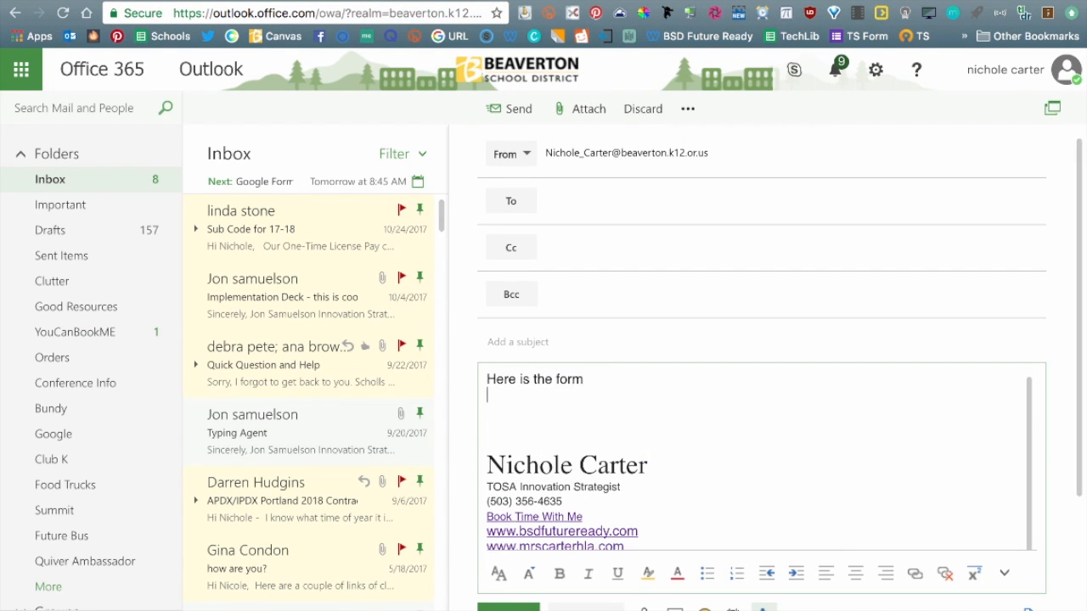
type("https://goo.gl/forms/8lbYuD66rYUHSvpu2")
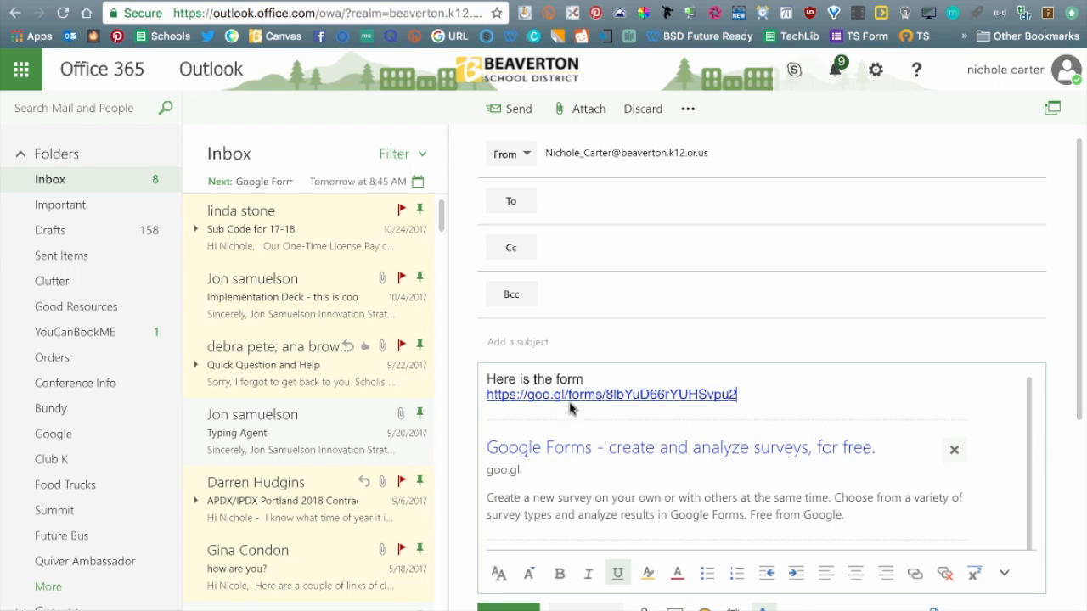
Step: Copy the form link in the message body, delete it and remove its Google Forms preview card
left_click_drag(771, 399, 485, 399)
key("ctrl+c")
key("BackSpace")
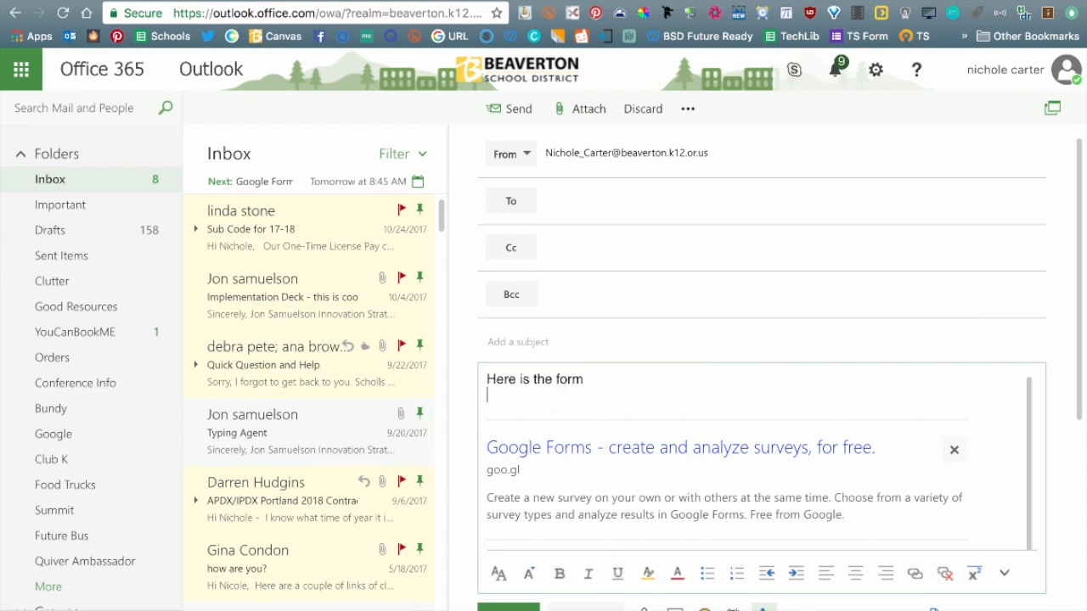
left_click(953, 450)
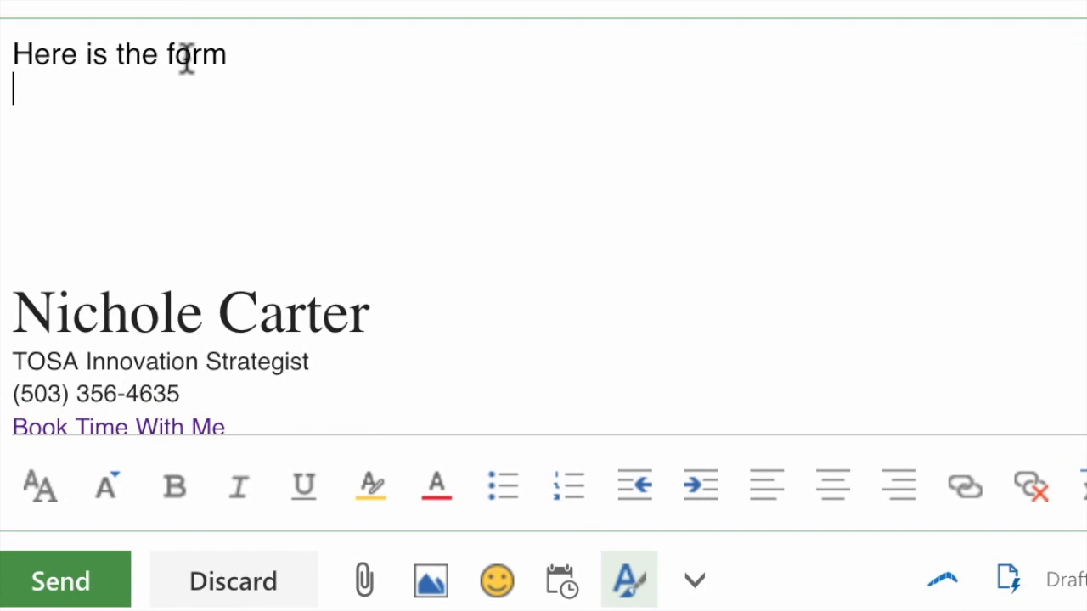
left_click_drag(167, 53, 241, 51)
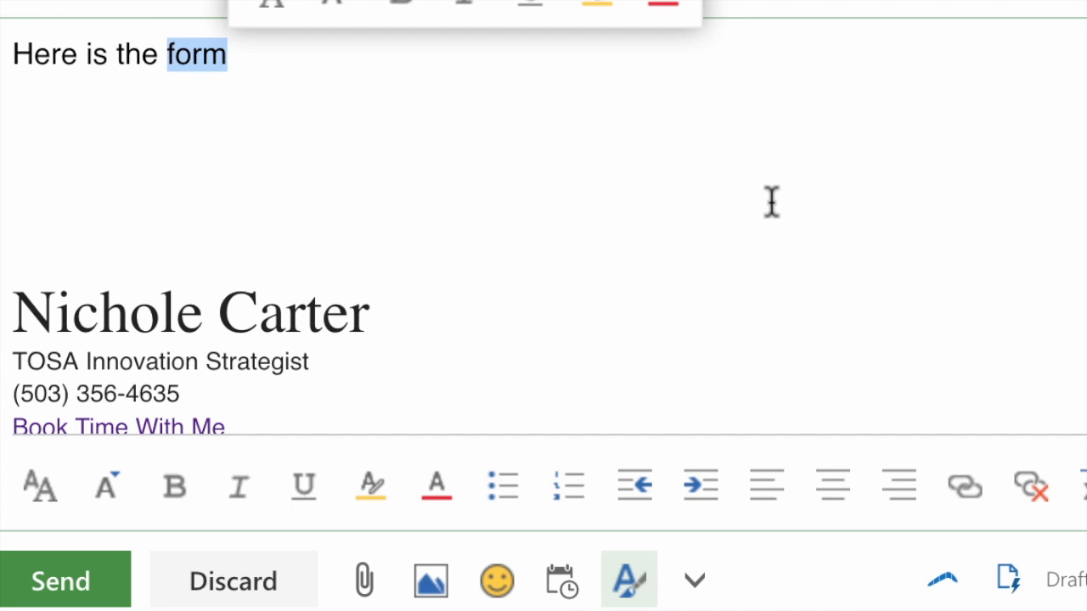
left_click(962, 491)
key("ctrl+v")
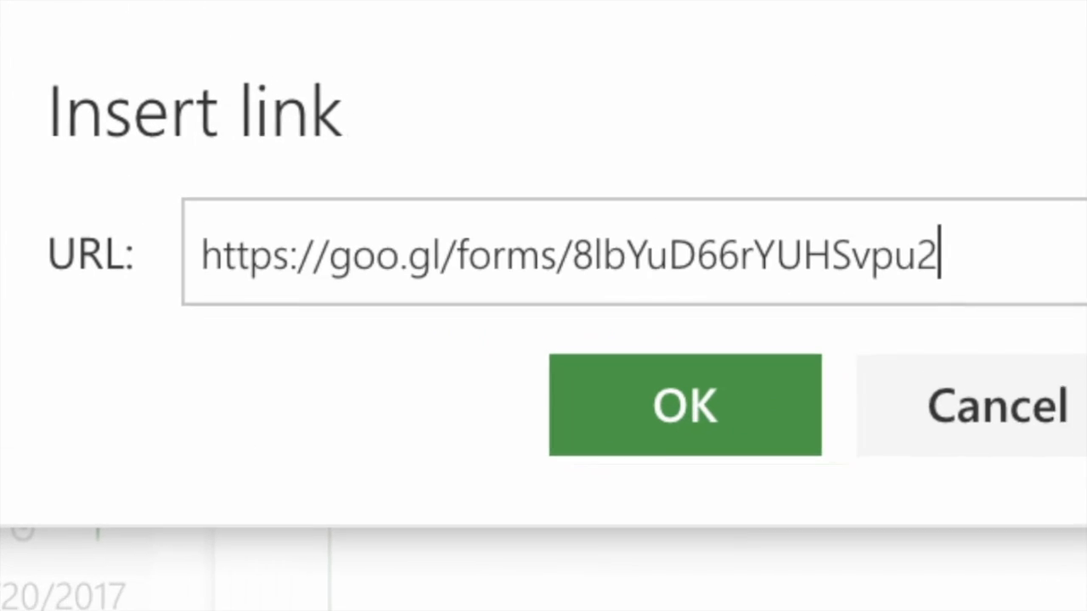
left_click(689, 417)
Step: Paste the short form link on its own line below the sentence and undo the paste
left_click(280, 266)
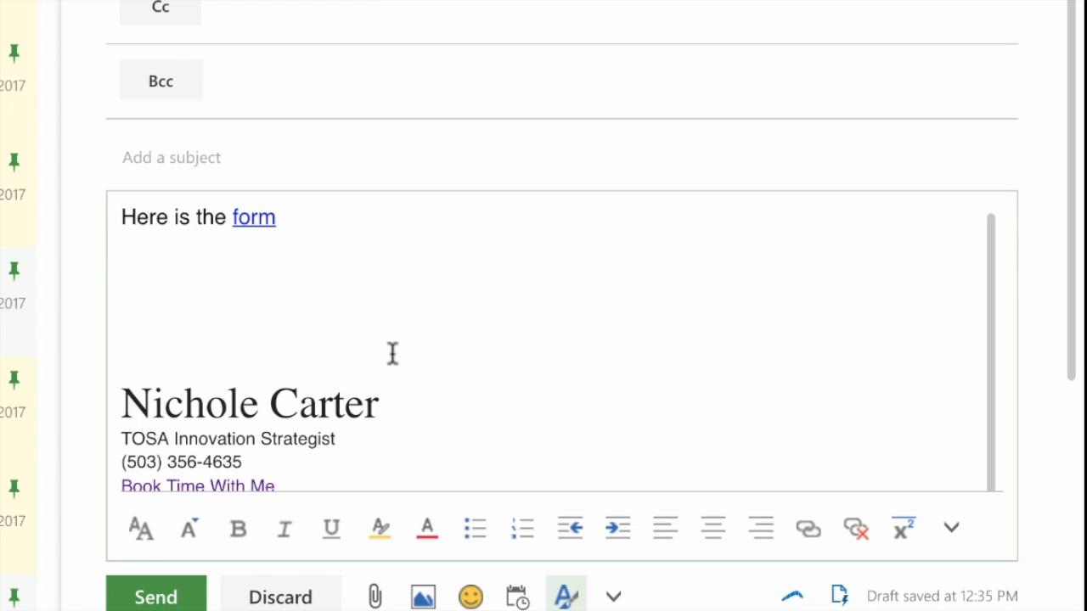
key("ctrl+v")
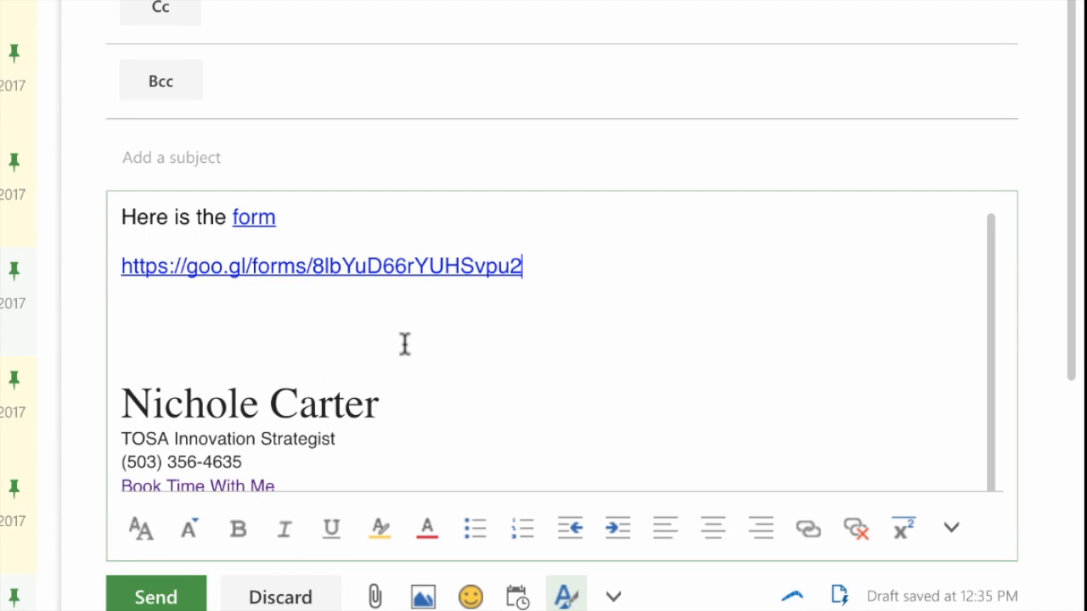
key("ctrl+z")
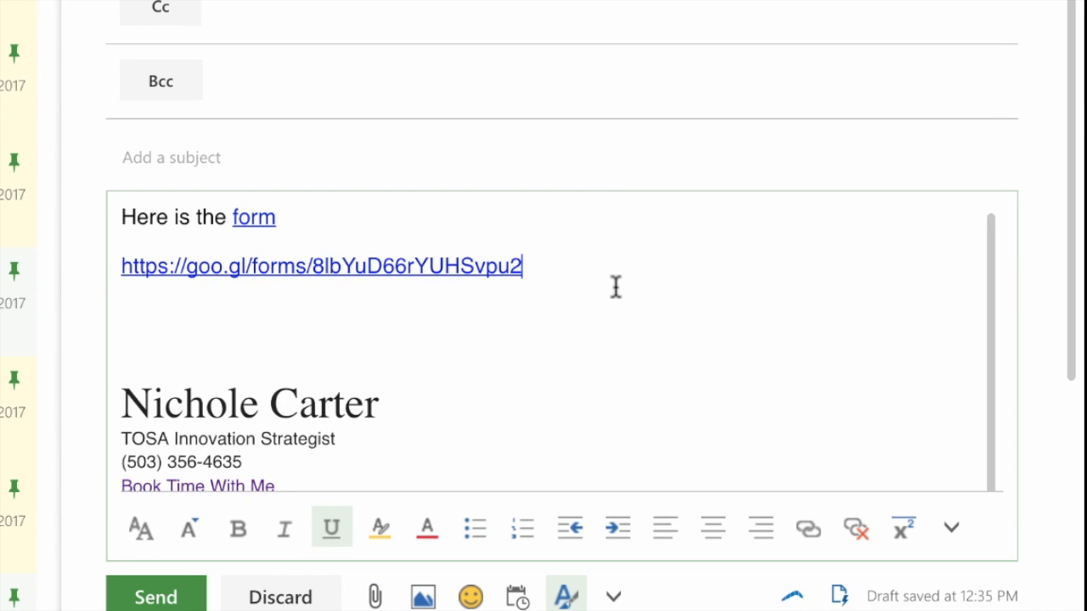
key("ctrl+z")
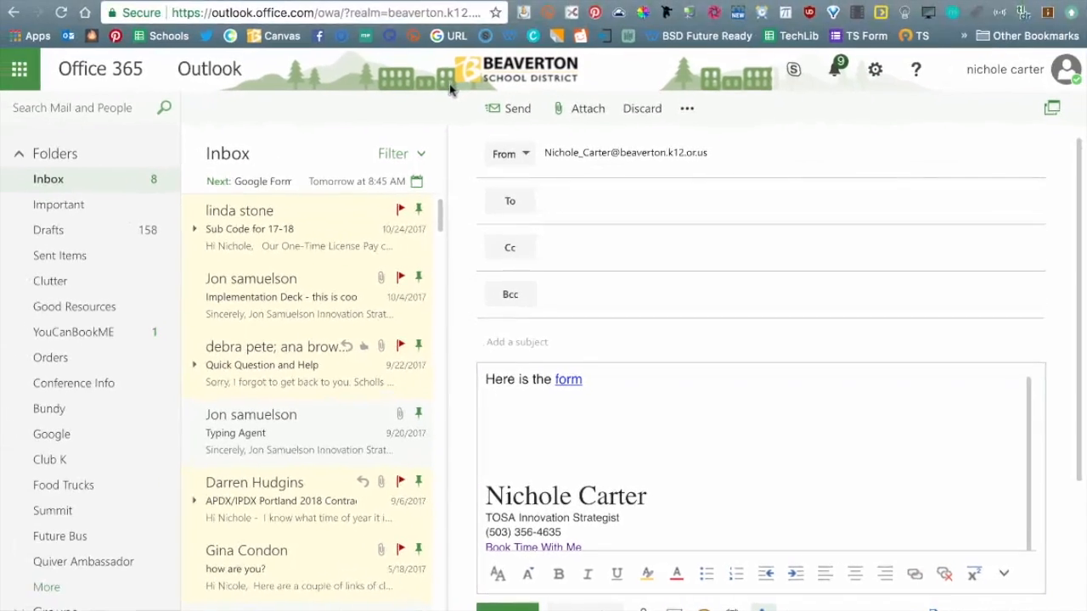
Step: Switch back to Google Forms, close the Send form dialog, preview the Simple Exit Ticket form and copy its live web address
key("ctrl+Tab")
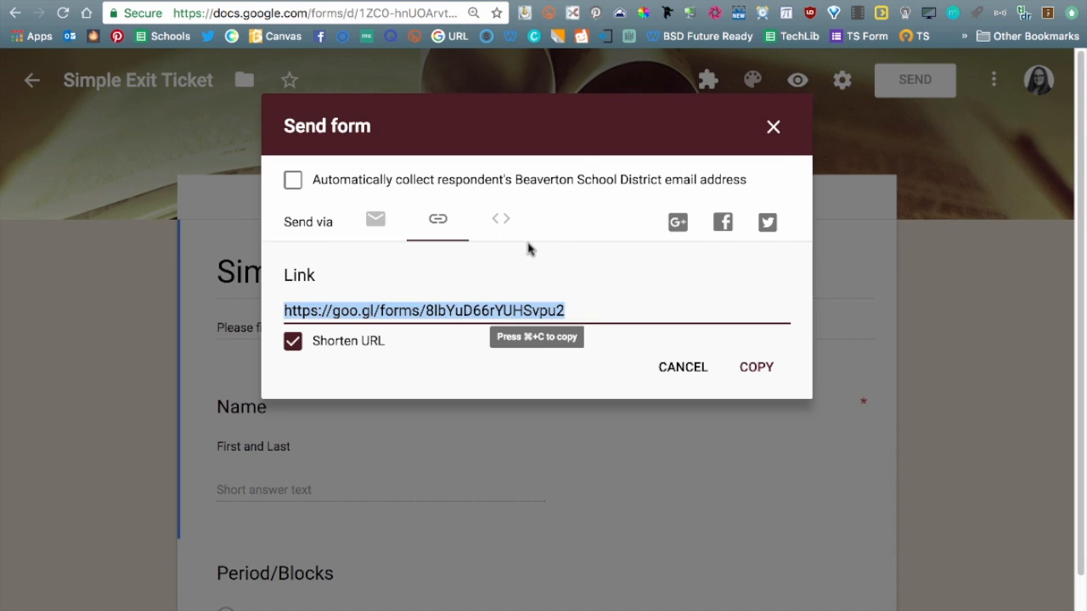
left_click(773, 129)
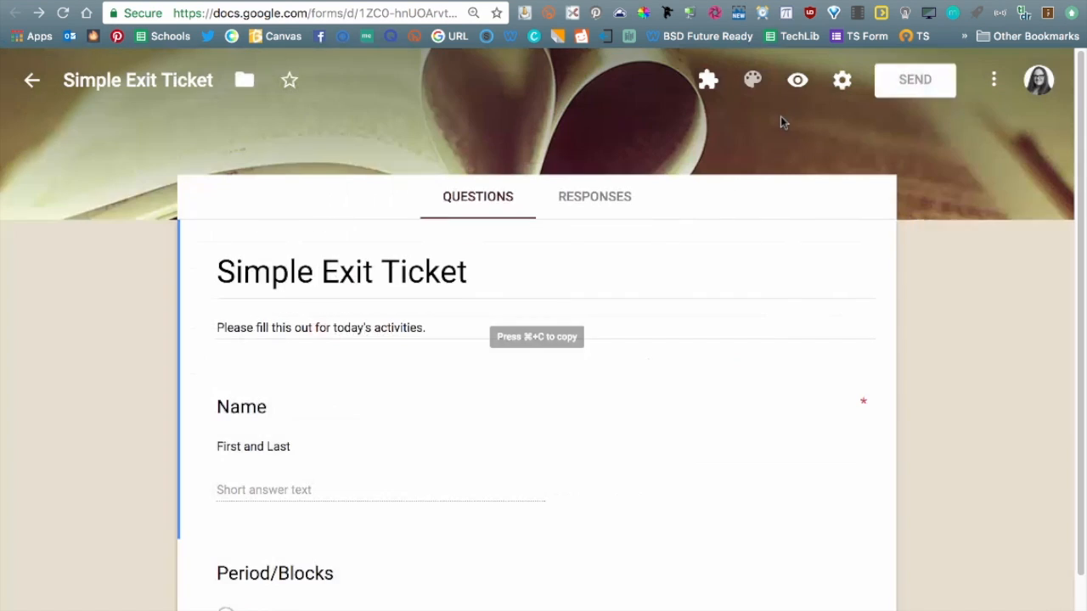
left_click(798, 81)
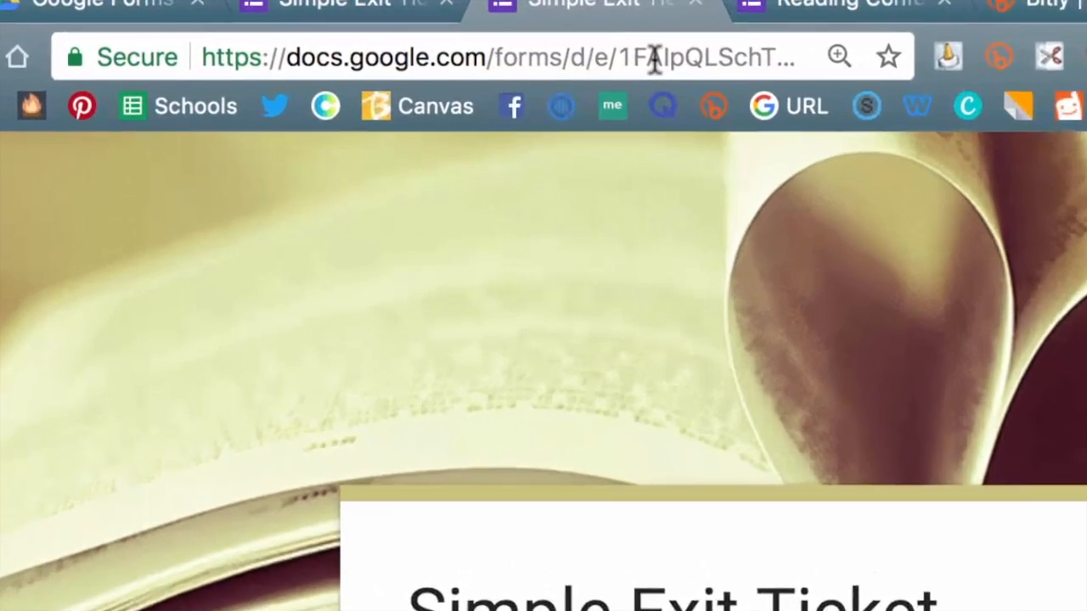
left_click(388, 14)
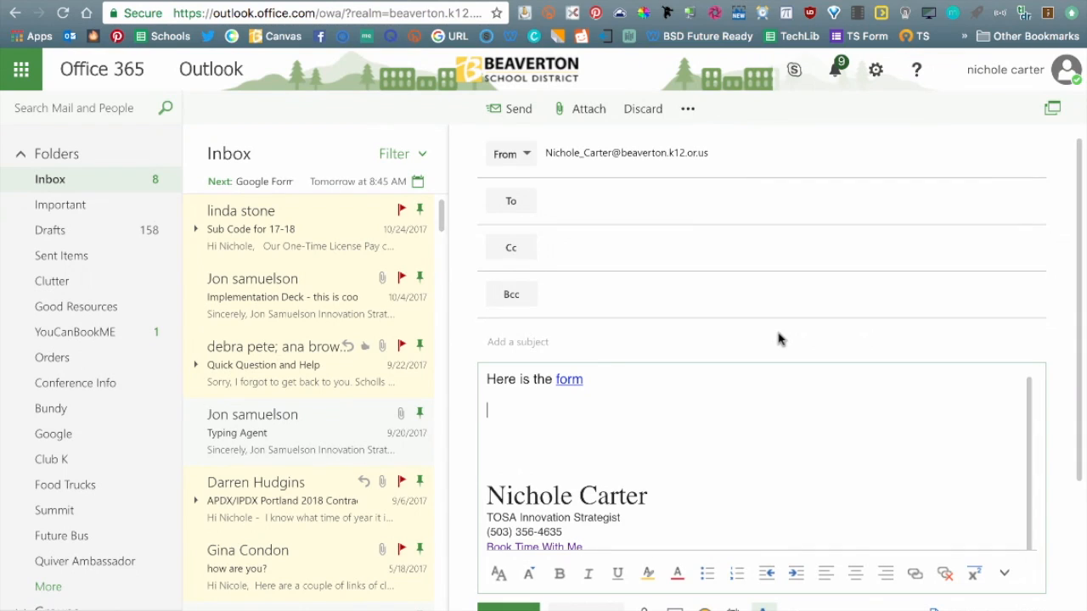
Step: Paste the form's full viewform address below the sentence in the Outlook message and undo the paste
type("https://docs.google.com/forms/d/e/1FAIpQLSchTM6Cai_W0Ch5DQyTa642iMreJ8mb23EJkDz_-5r14lRqBQ/viewform")
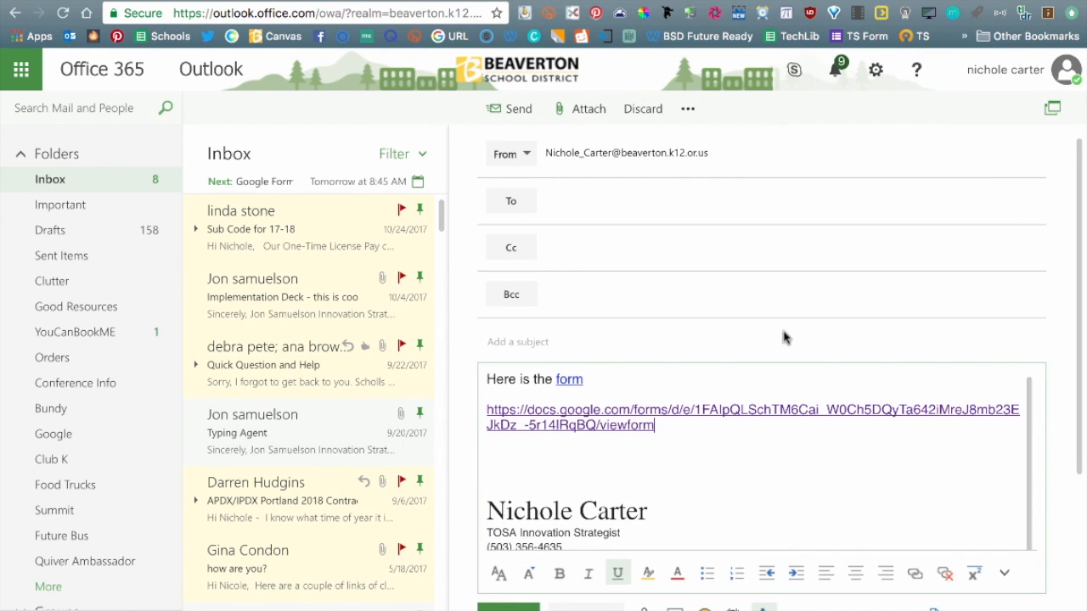
key("ctrl+z")
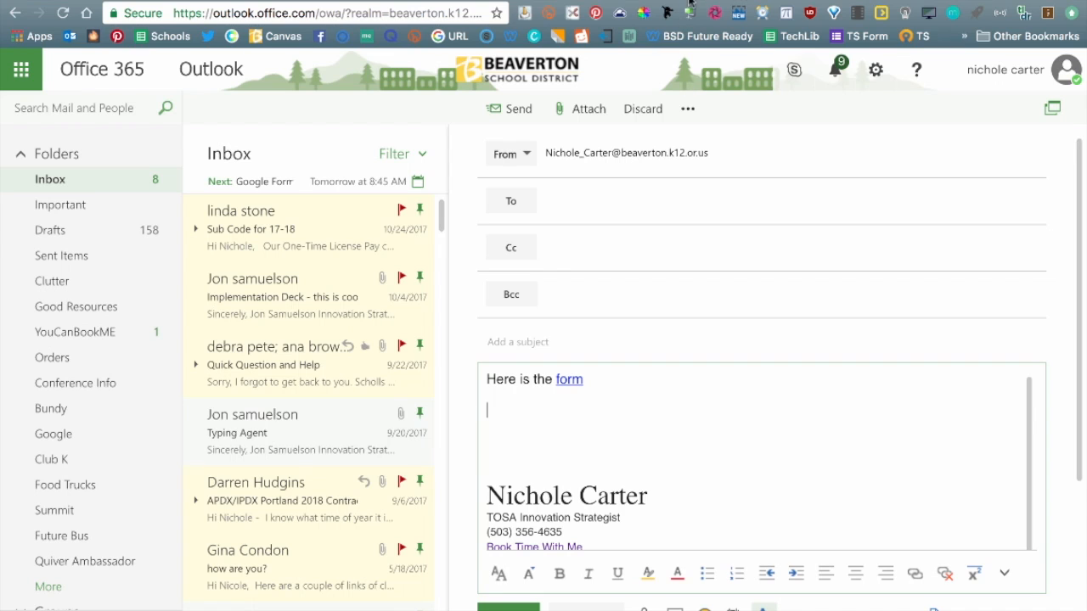
Step: Switch to Google URL Shortener, shorten the form's full viewform address and copy the resulting short URL
key("ctrl+Tab")
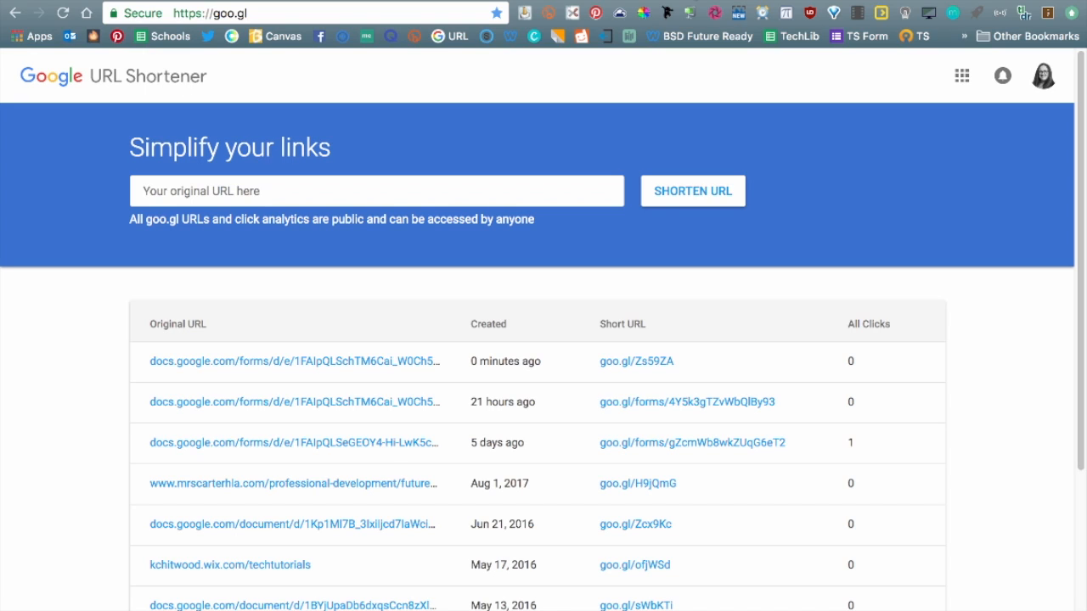
left_click(242, 190)
type("https://docs.google.com/forms/d/e/1FAIpQLSchTM6Cai_W0Ch5DQyTa642iMreJ8mb23EJkDz_-5r14lRqBQ/viewform")
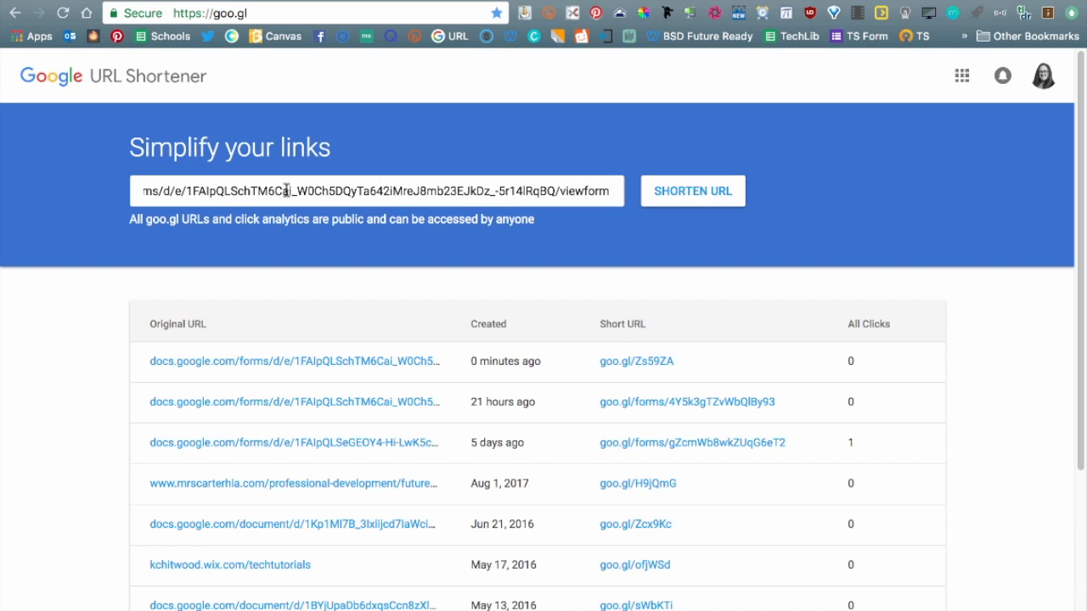
left_click(694, 195)
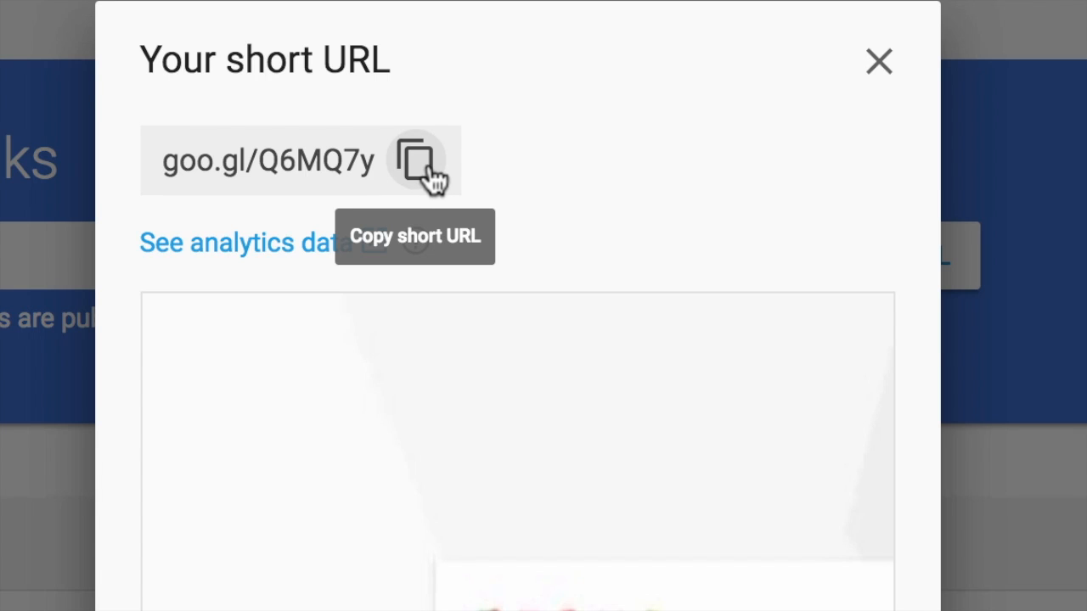
left_click(420, 158)
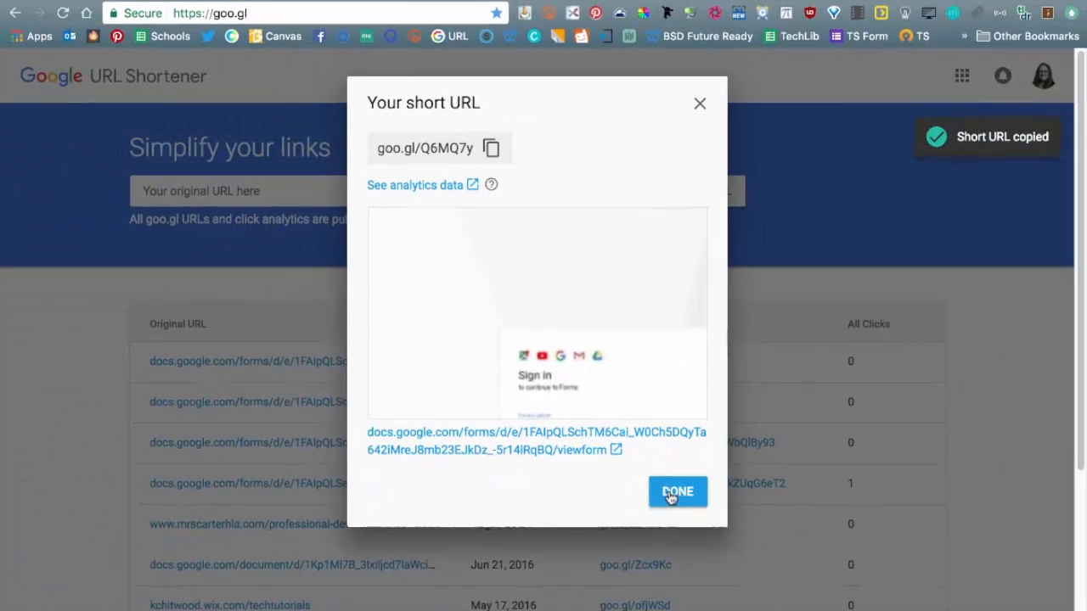
left_click(674, 496)
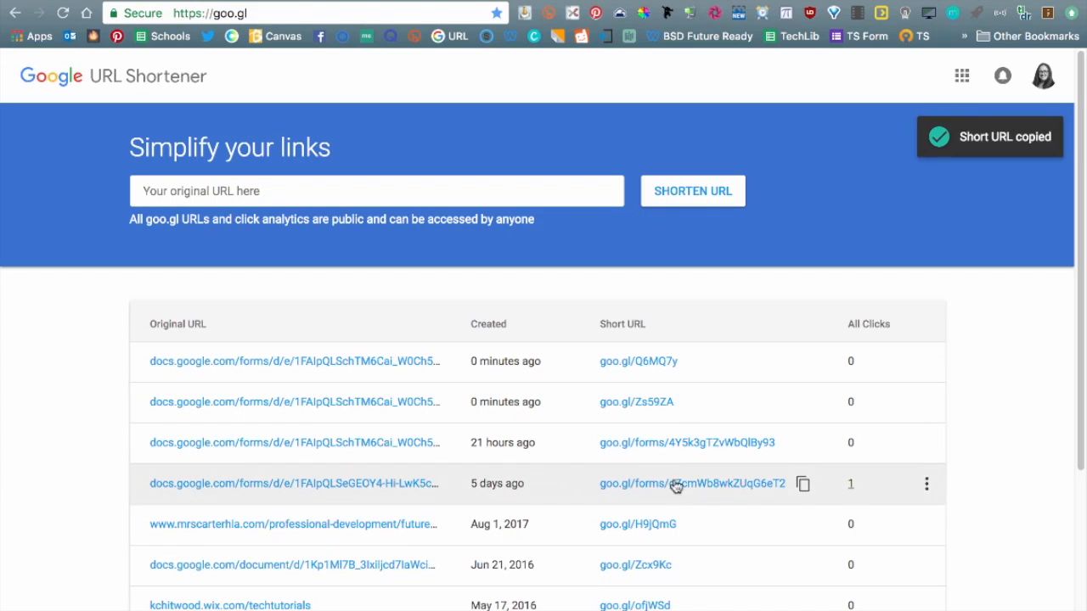
left_click(922, 1)
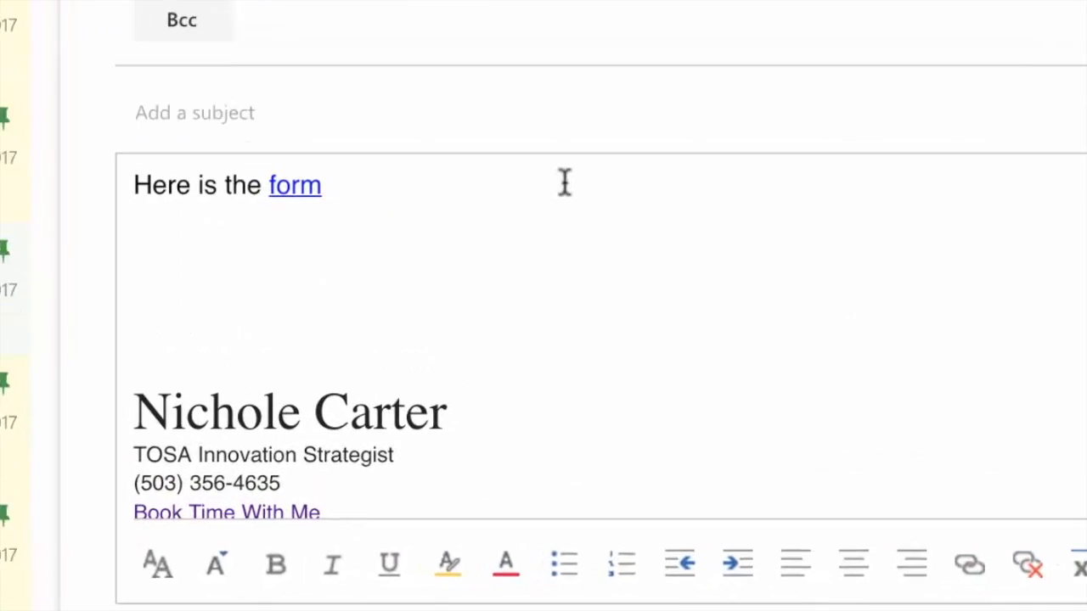
key("ctrl+v")
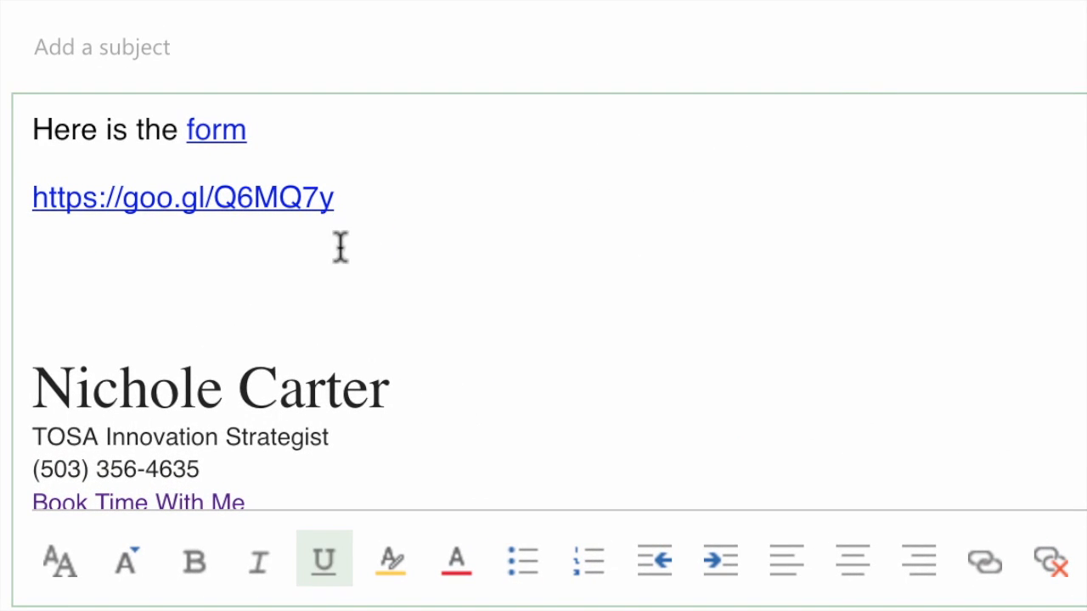
left_click_drag(380, 197, 6, 217)
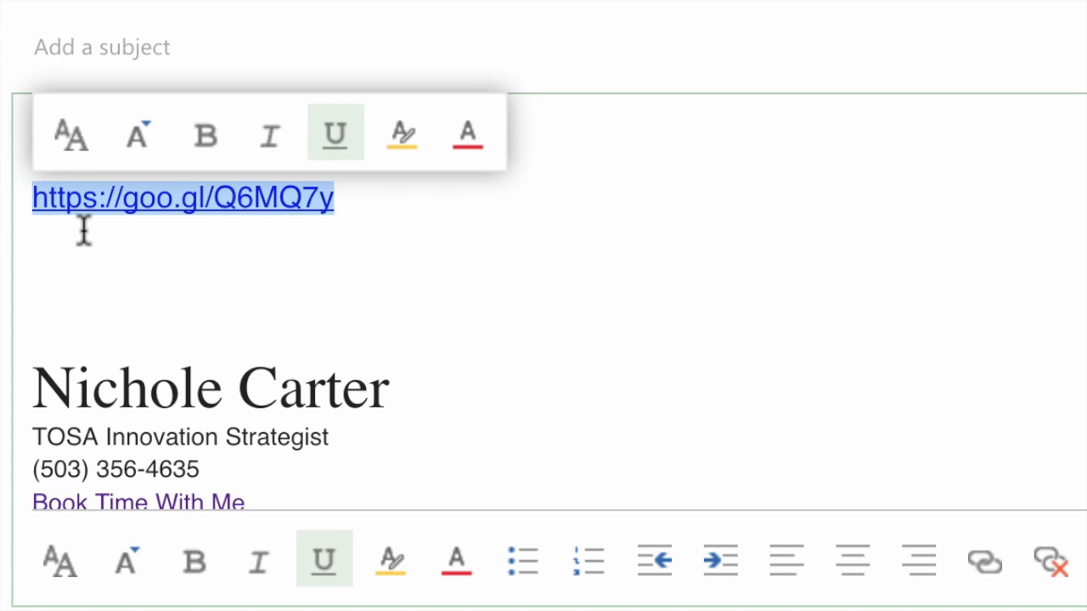
key("BackSpace")
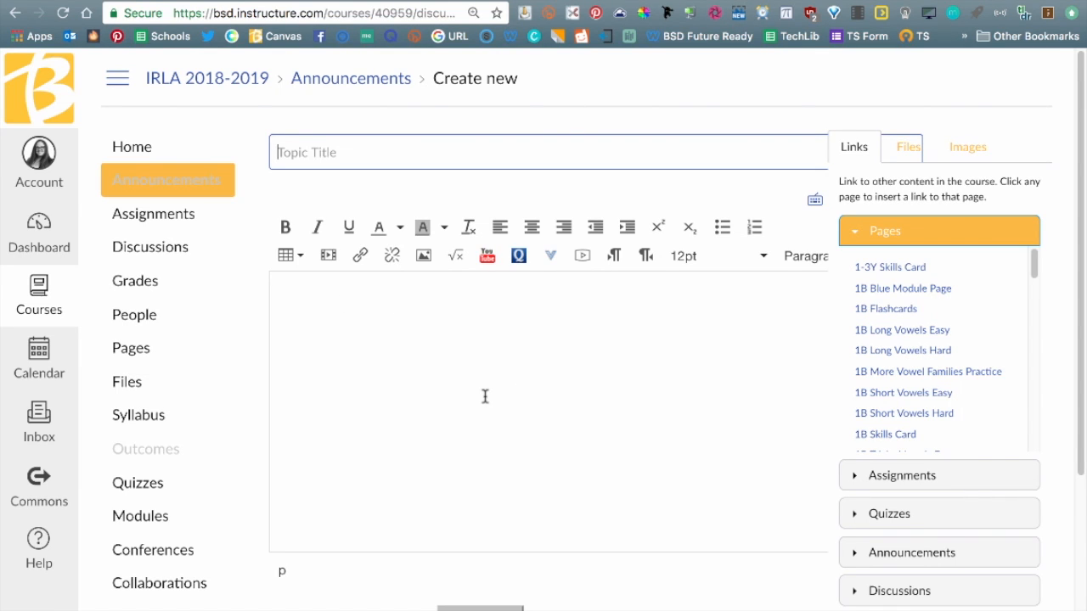
type("Here is a form")
left_click(418, 420)
key("ctrl+v")
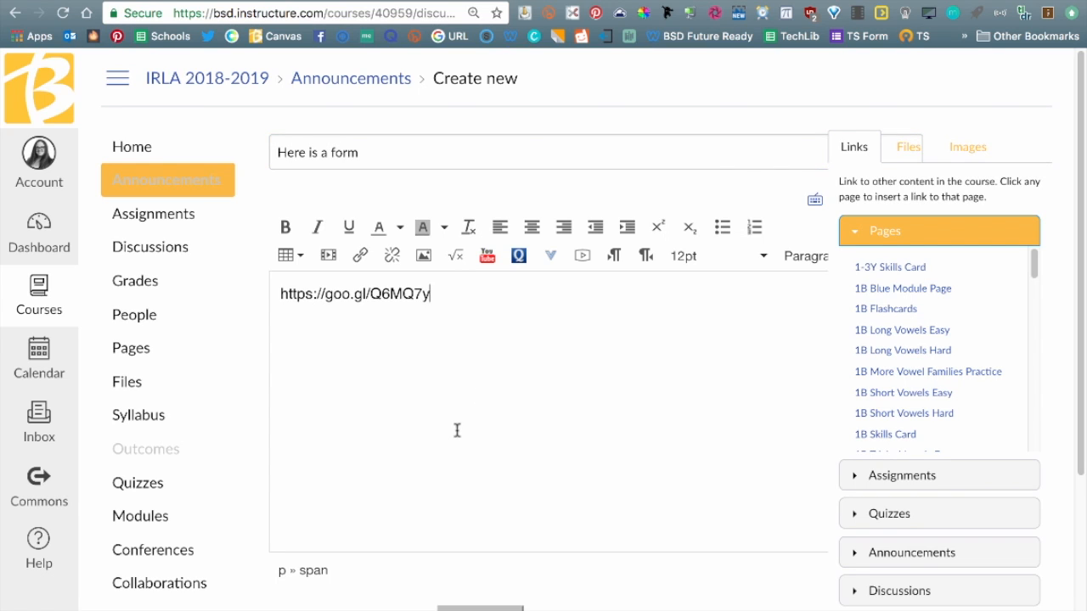
left_click_drag(440, 296, 266, 298)
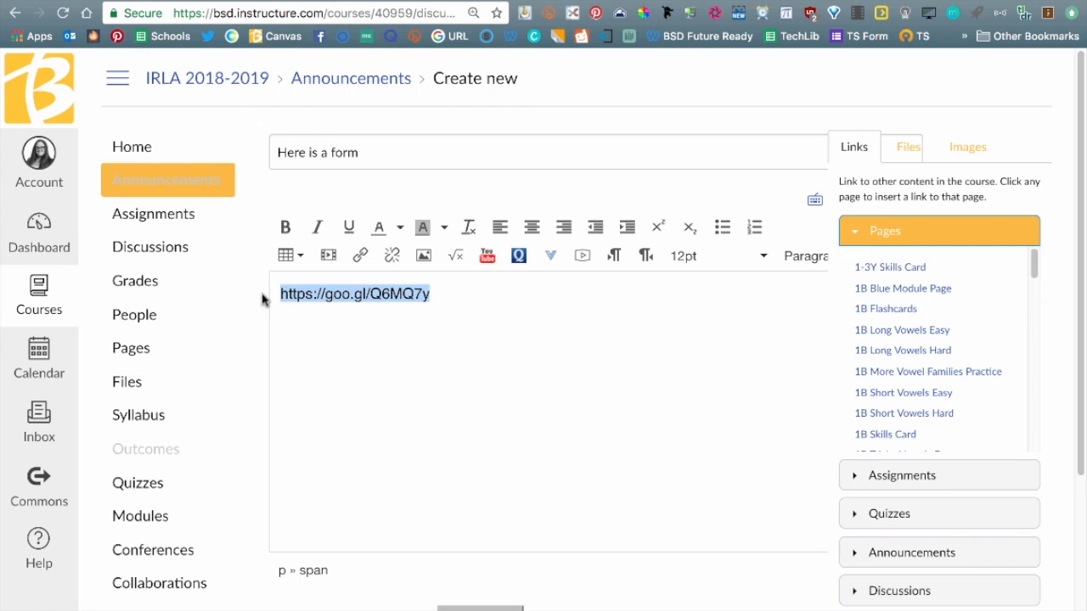
left_click(358, 256)
key("ctrl+v")
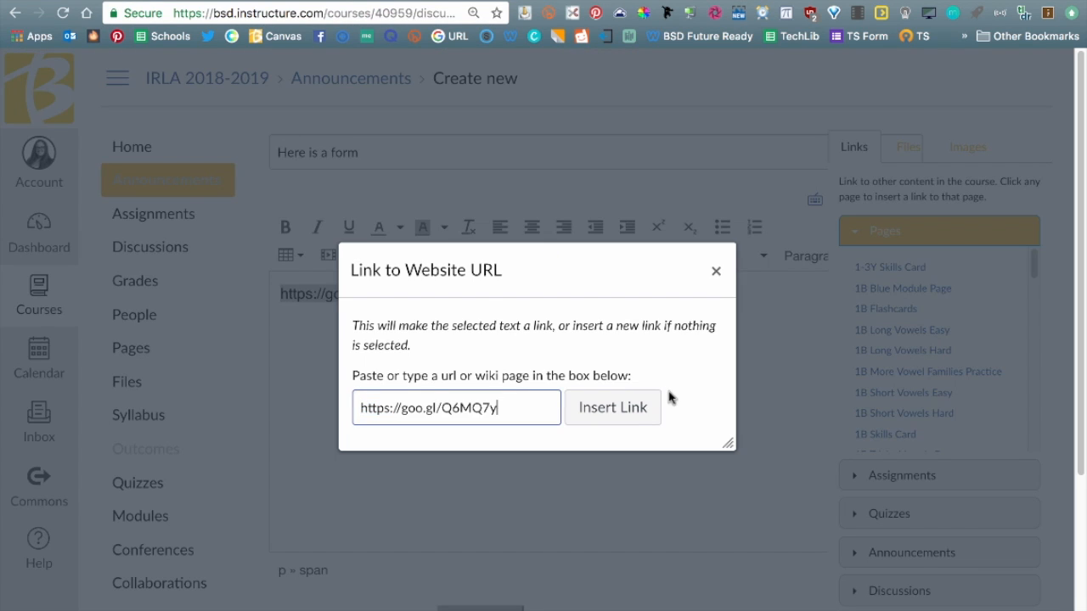
left_click(633, 418)
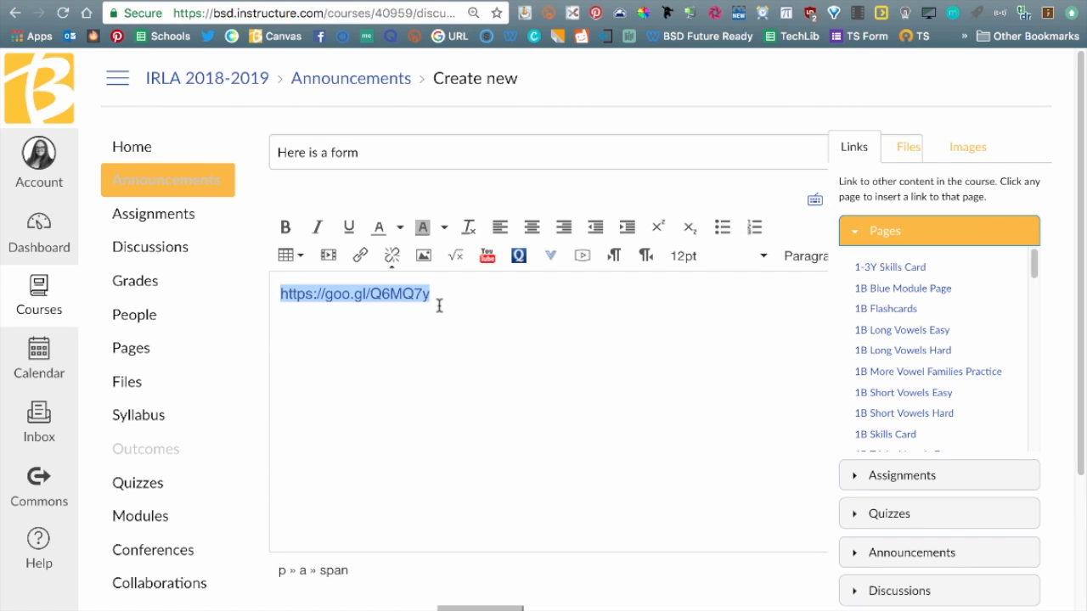
Step: Replace the linked URL in the announcement body with the sentence "Students please fill out this form."
key("BackSpace")
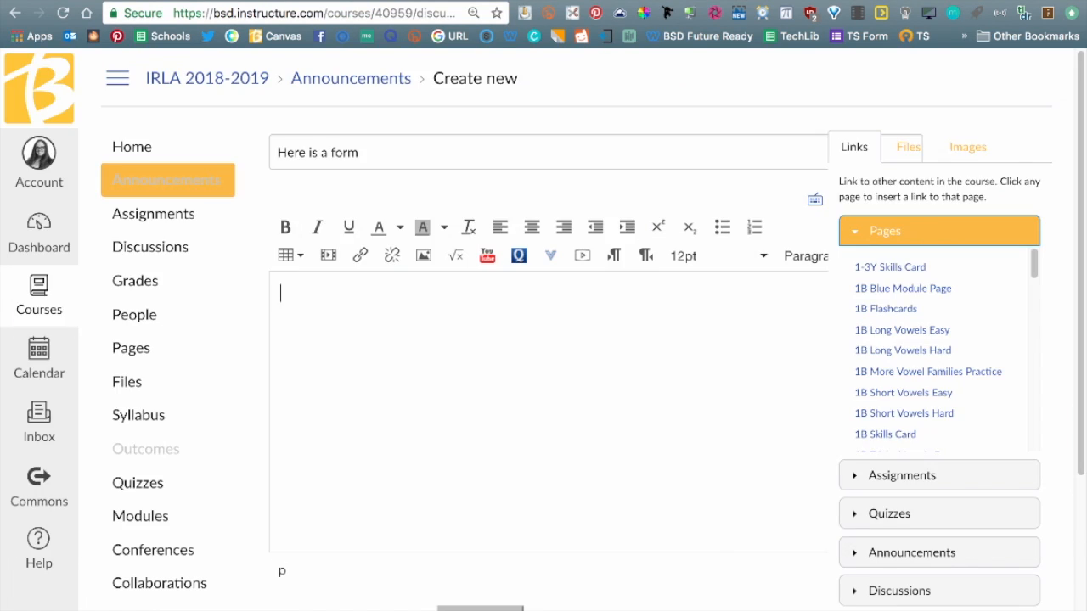
type("Students pl")
type("ease fill")
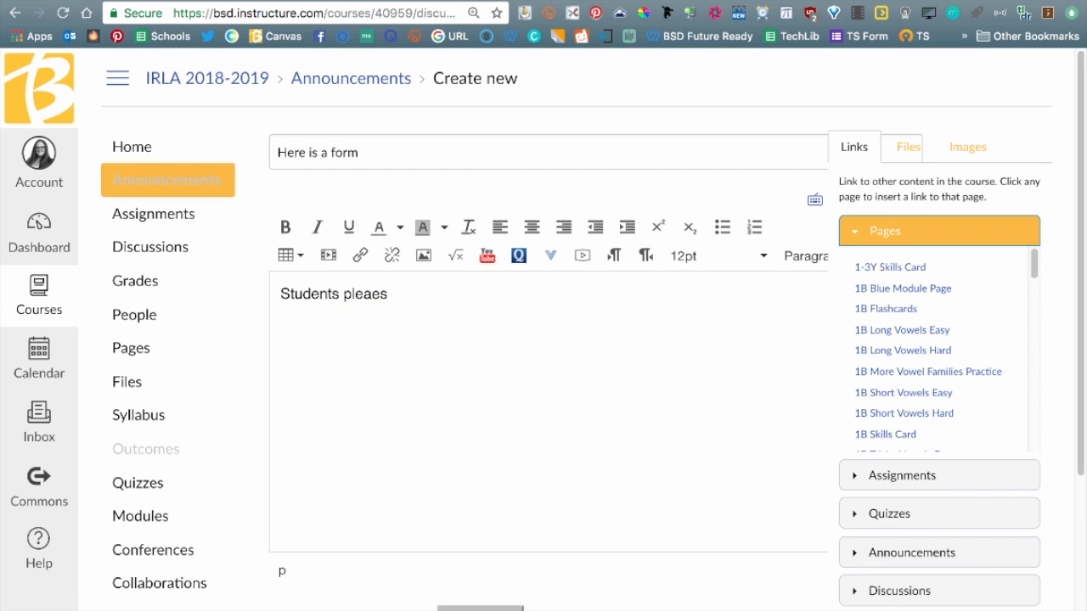
type(" out this form")
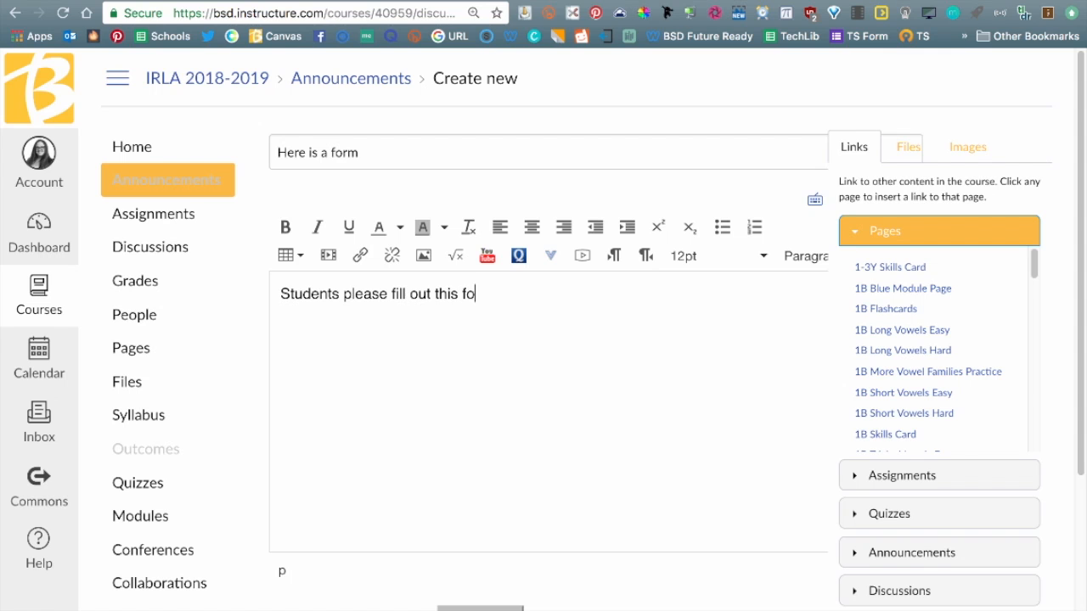
type(".")
left_click_drag(503, 297, 254, 294)
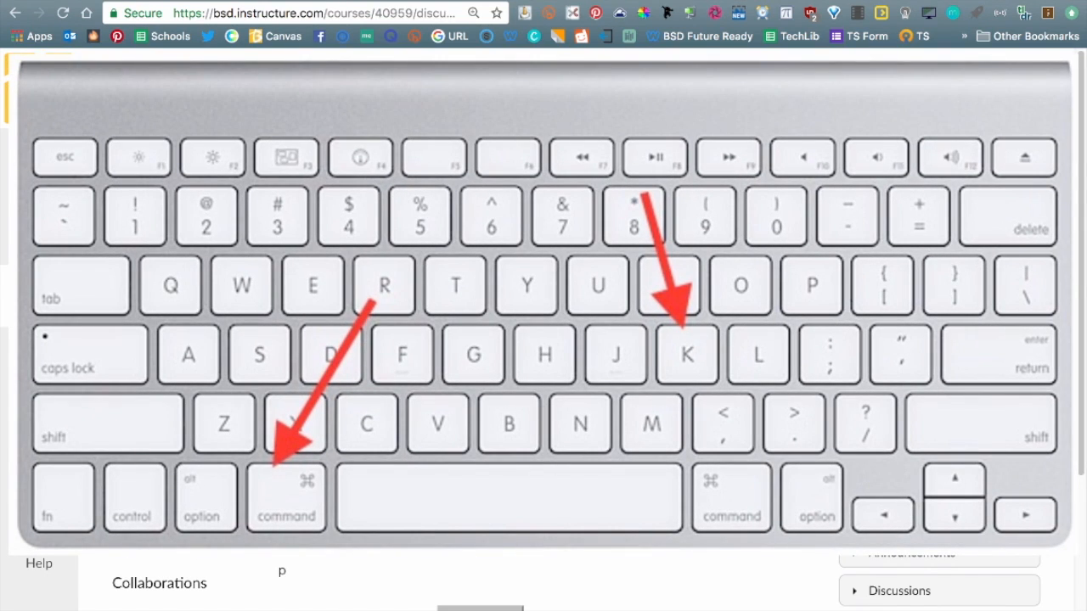
key("super+k")
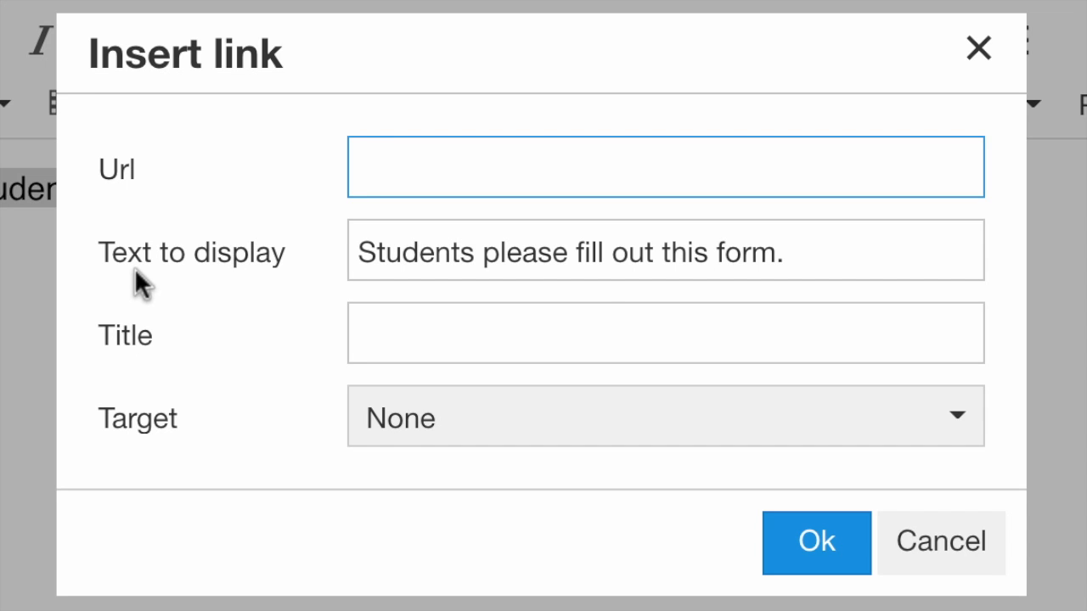
key("super+v")
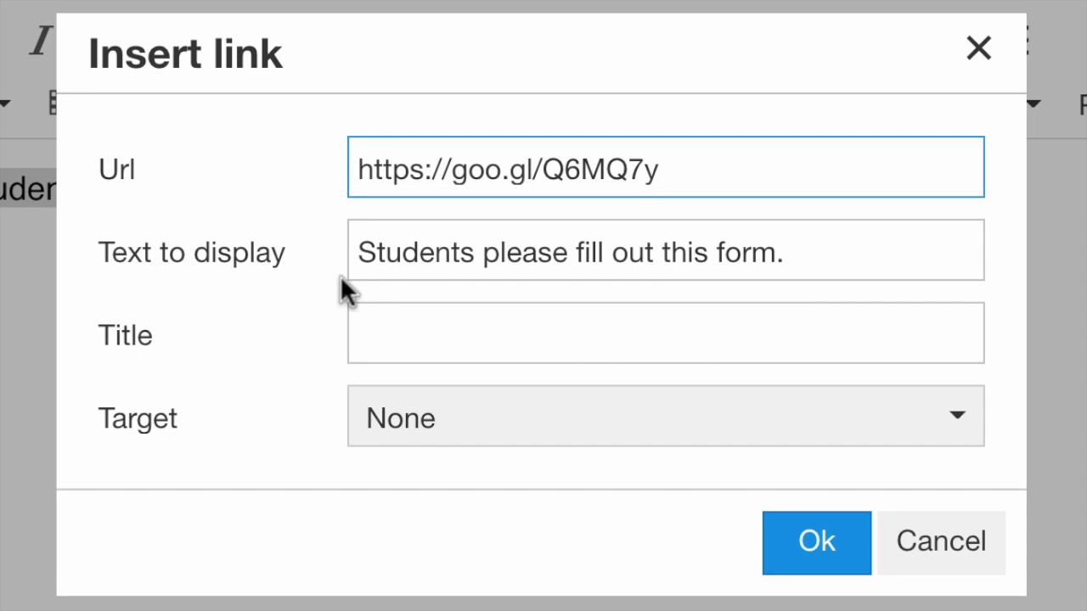
left_click(422, 439)
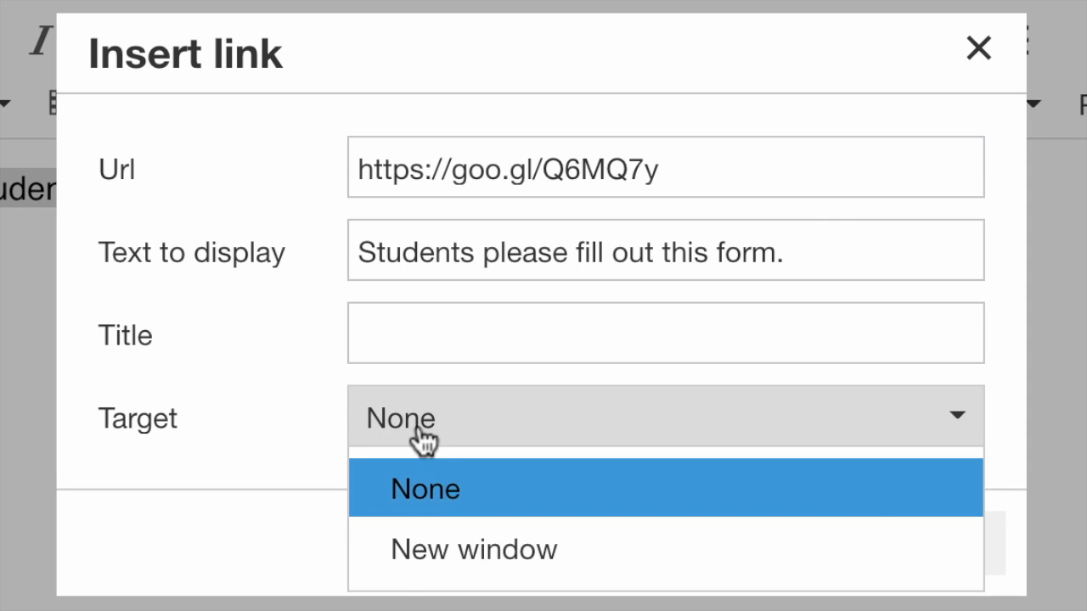
left_click(409, 553)
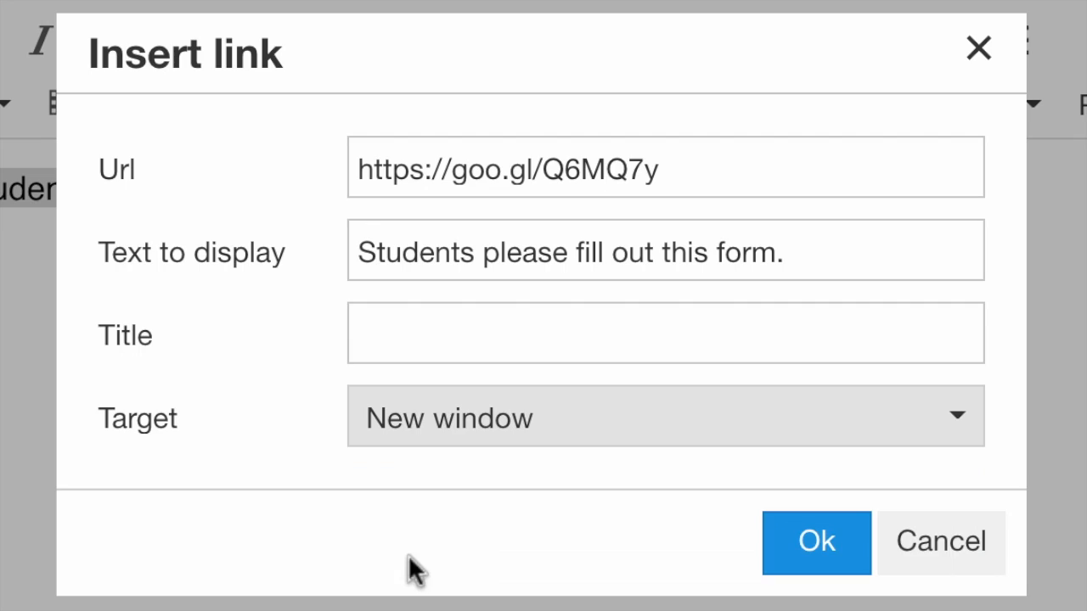
left_click(821, 552)
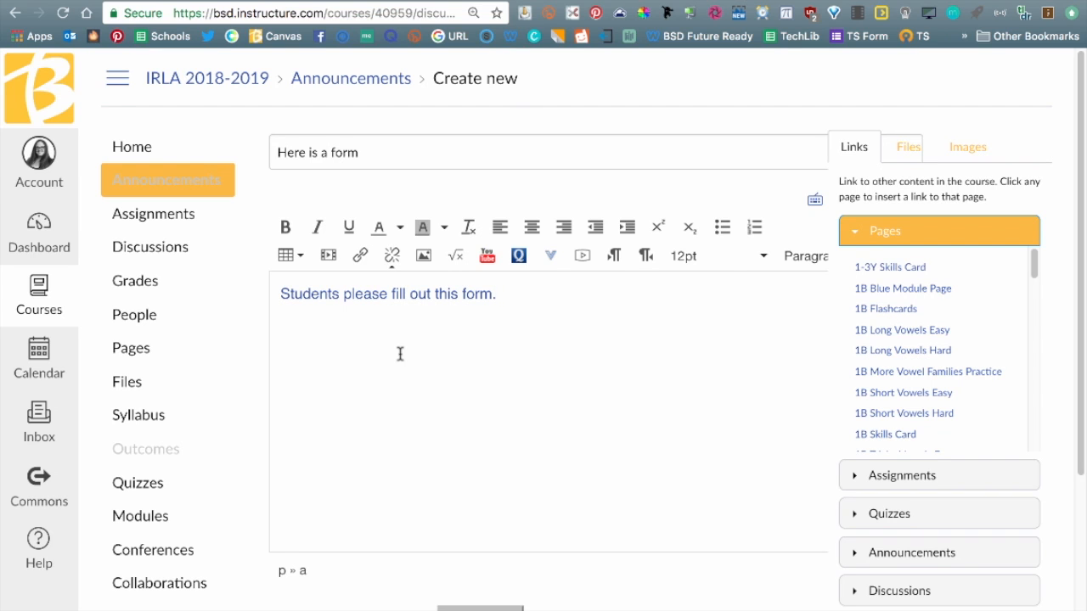
Step: Show the Google URL Shortener site and open the Chrome apps page in a new tab
left_click(338, 12)
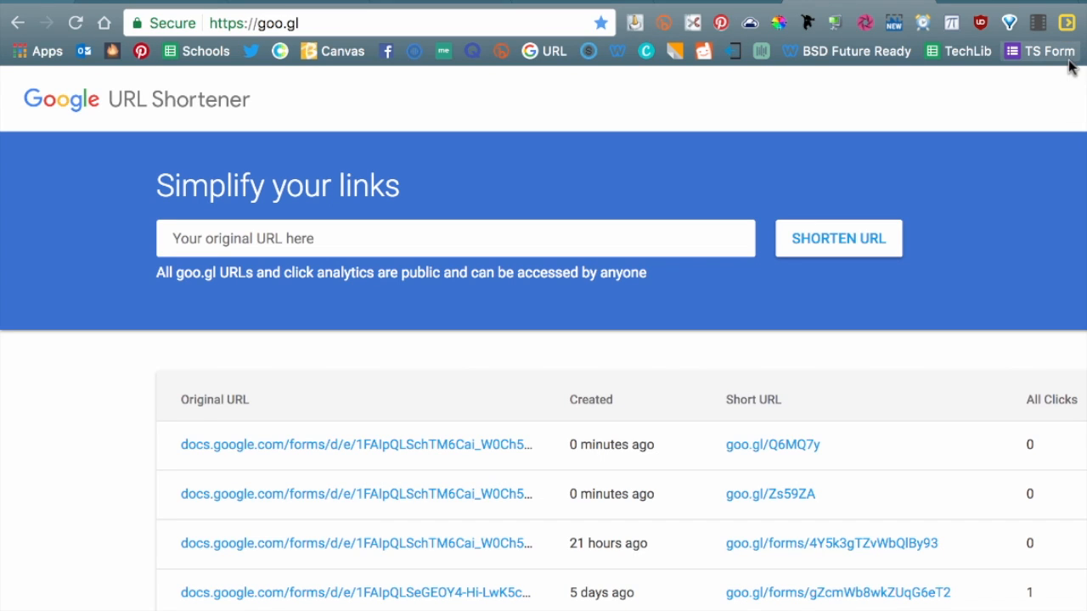
left_click(281, 52)
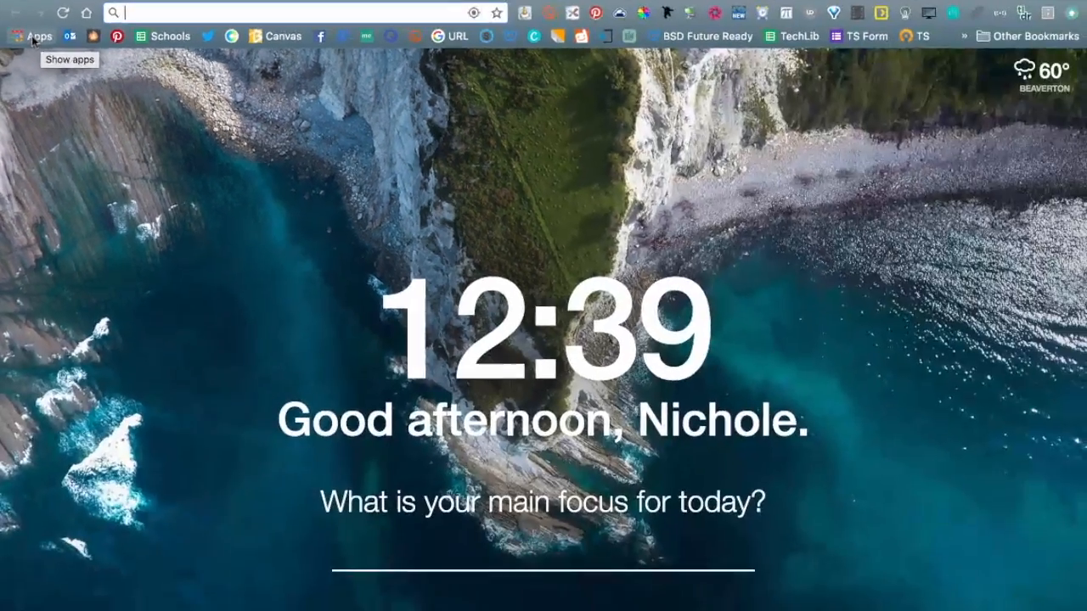
left_click(66, 120)
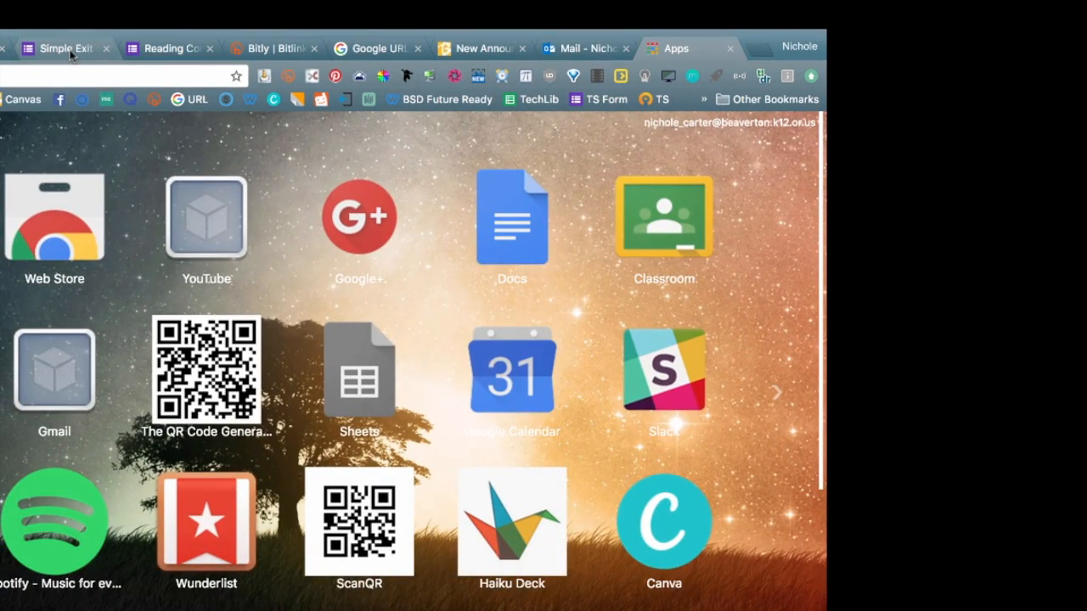
Step: Switch to the live Simple Exit Ticket form, shorten its address with the goo.gl URL Shortener (Unofficial) extension and copy the short link
left_click(71, 53)
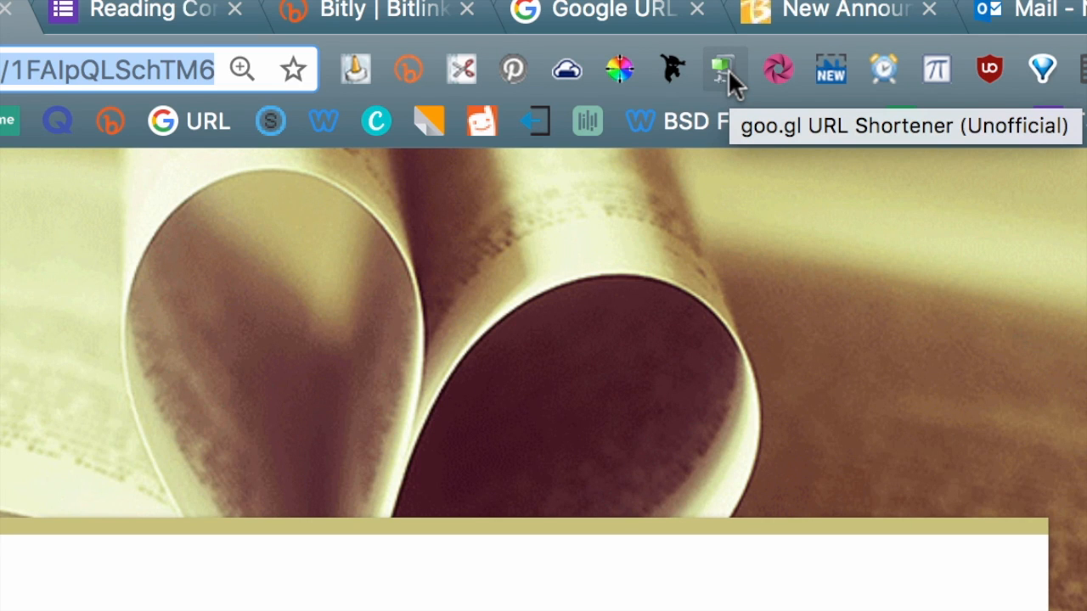
left_click(727, 70)
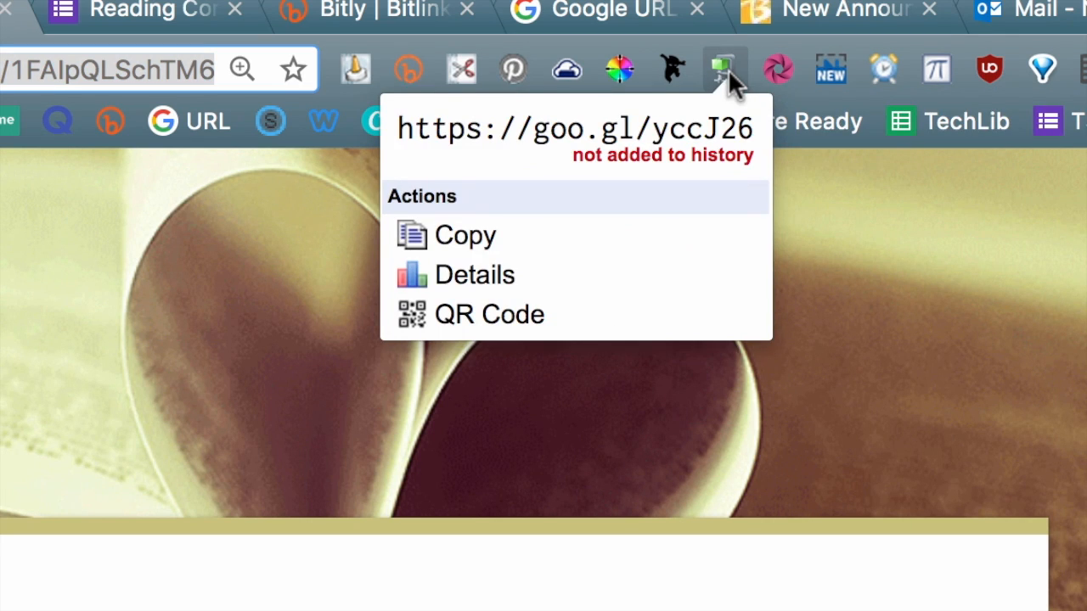
left_click(478, 241)
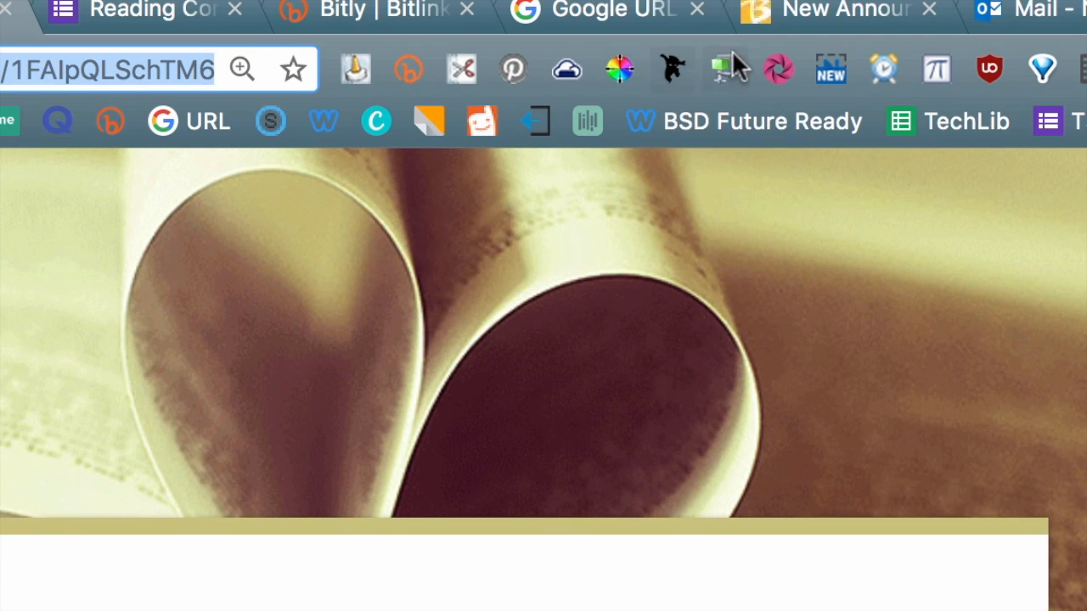
Step: Display the QR code for the form's short link in the goo.gl extension and close the extension popup
left_click(708, 74)
left_click(479, 318)
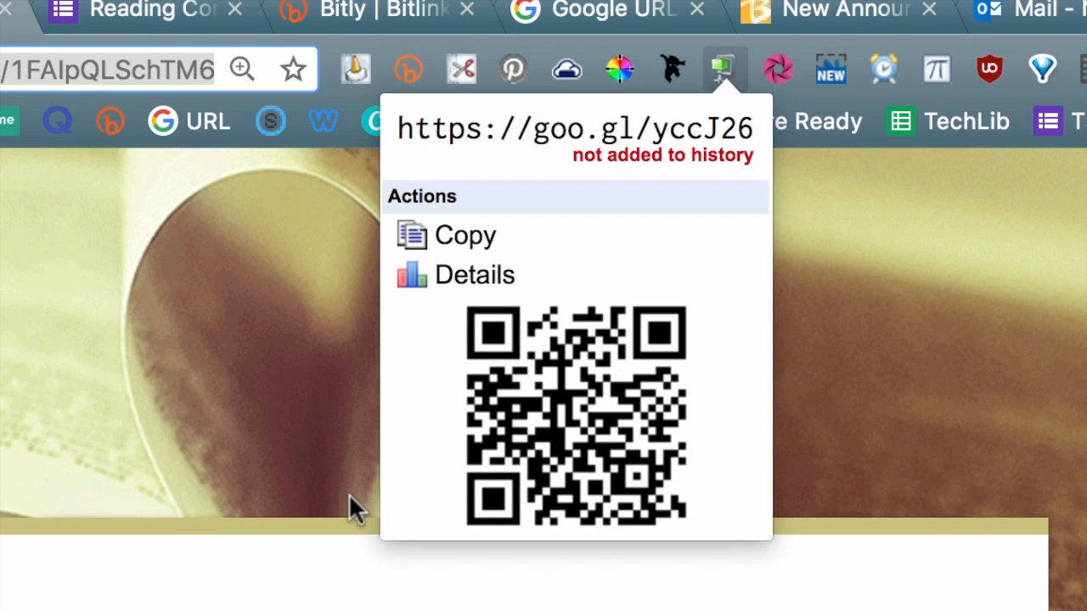
left_click(726, 70)
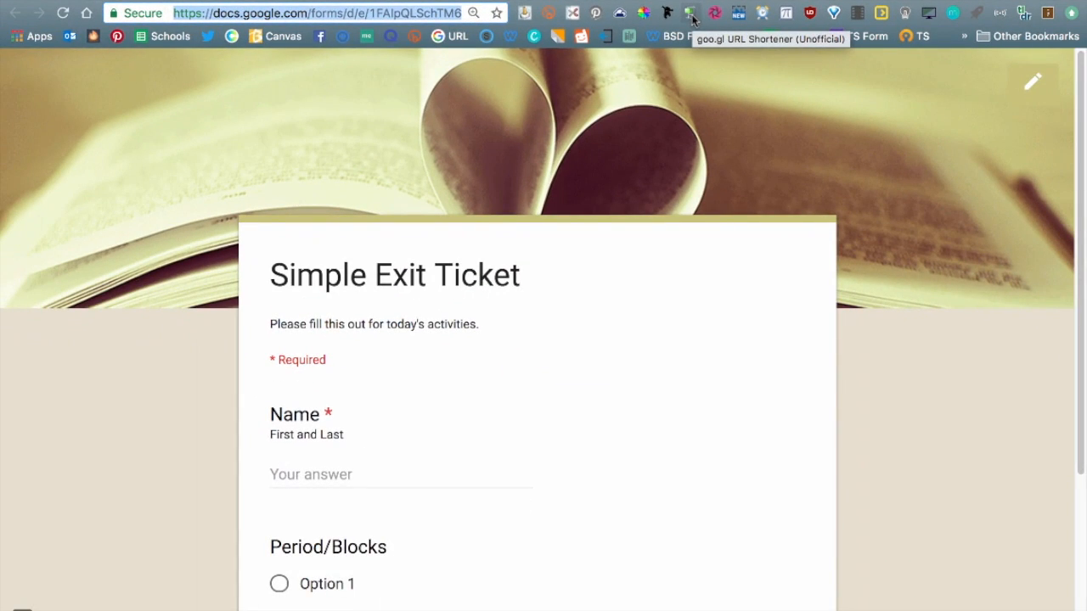
Step: Revisit the Google URL Shortener site, return to the live form and shorten its address again with the goo.gl extension
left_click(580, 35)
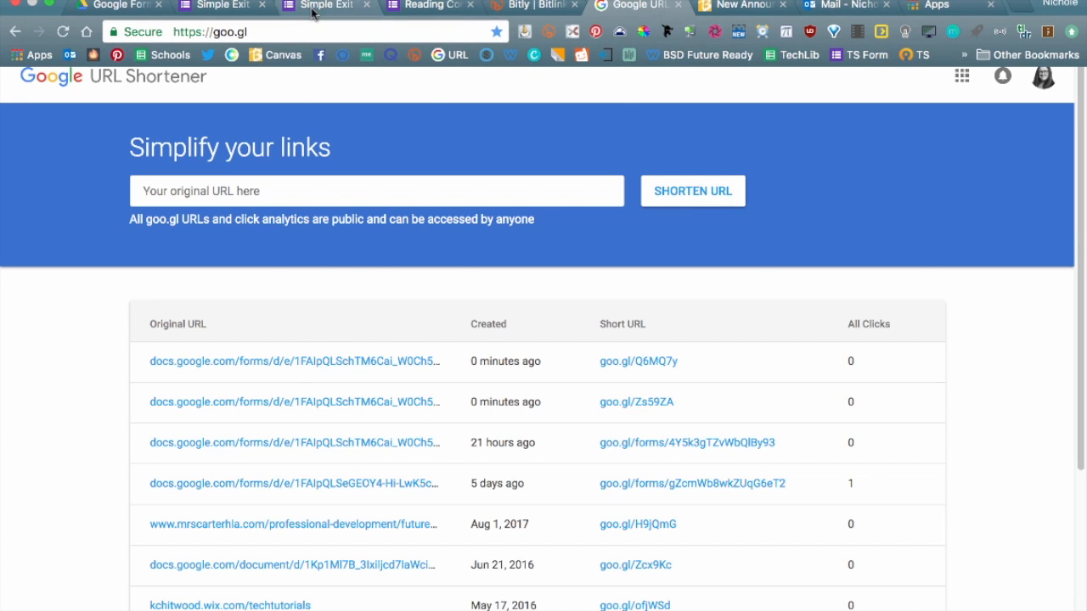
left_click(322, 5)
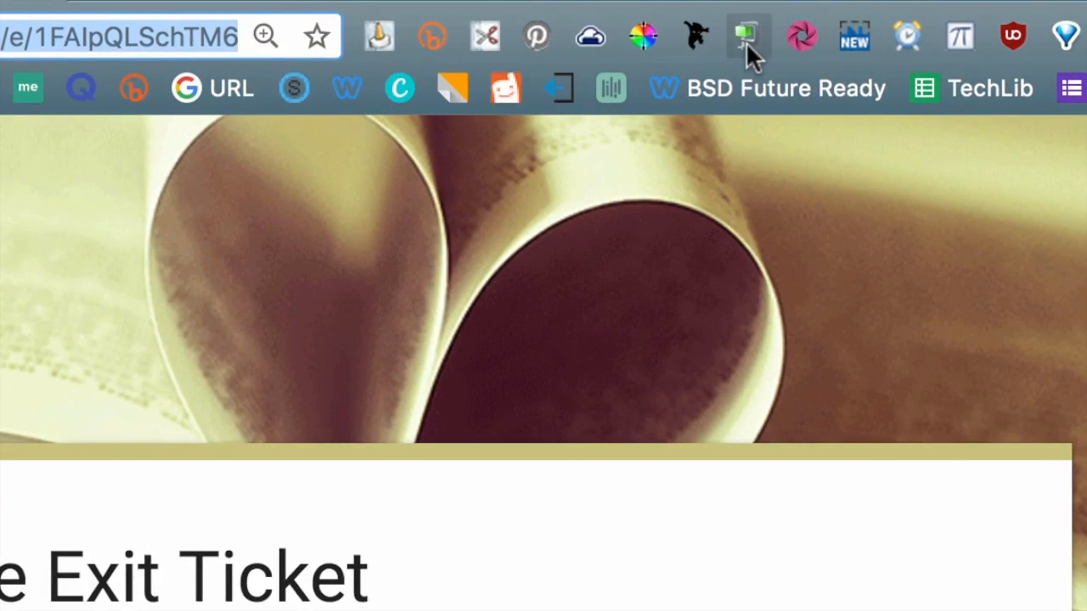
left_click(746, 42)
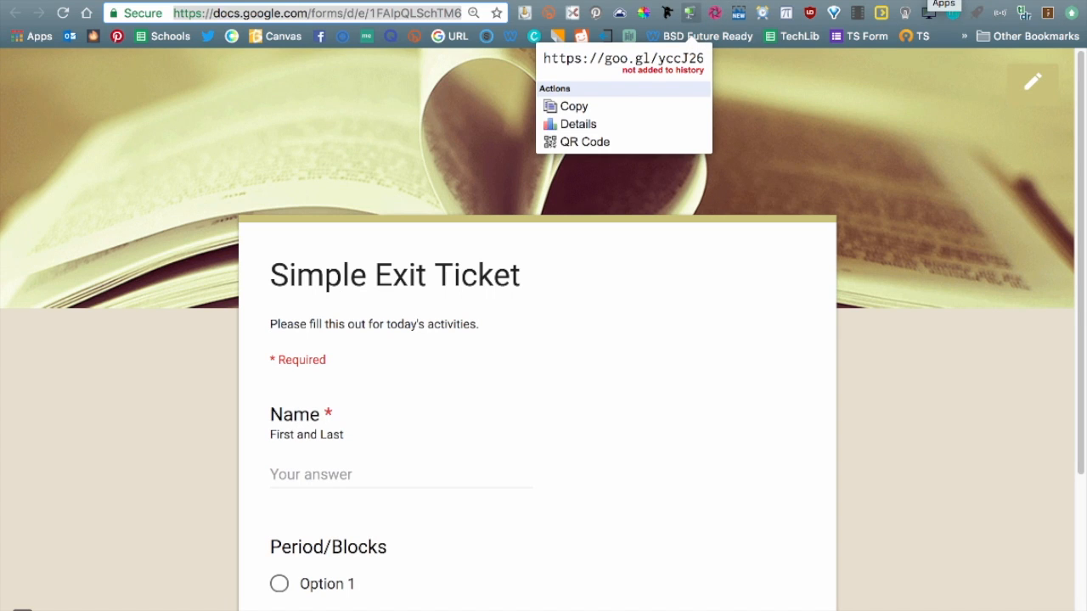
Step: Open the Chrome Web Store from the Chrome apps page and search it for "google u", choosing a suggested term
left_click(928, 1)
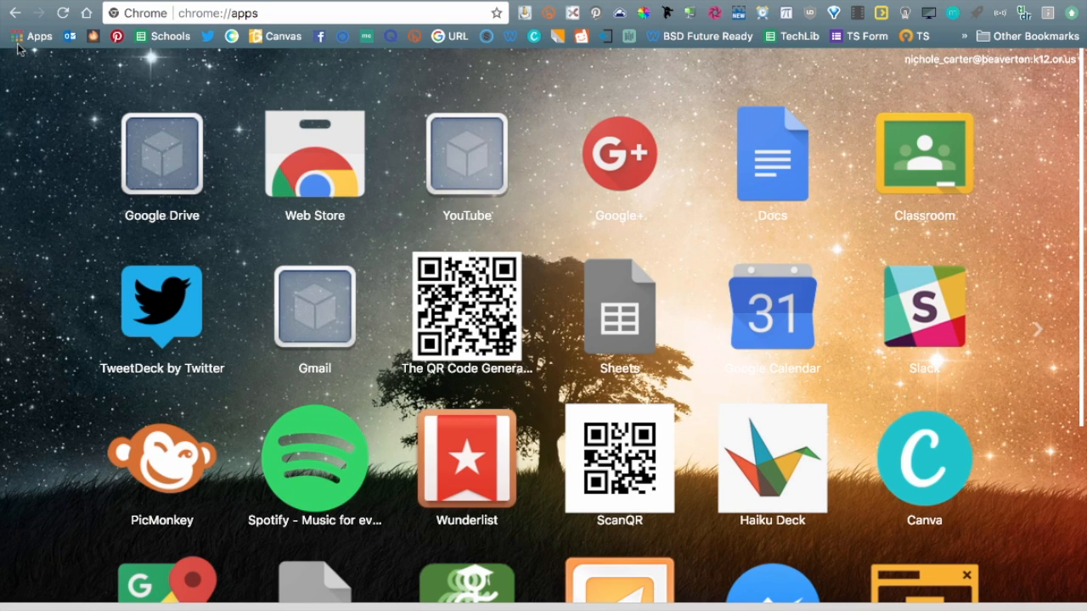
left_click(332, 164)
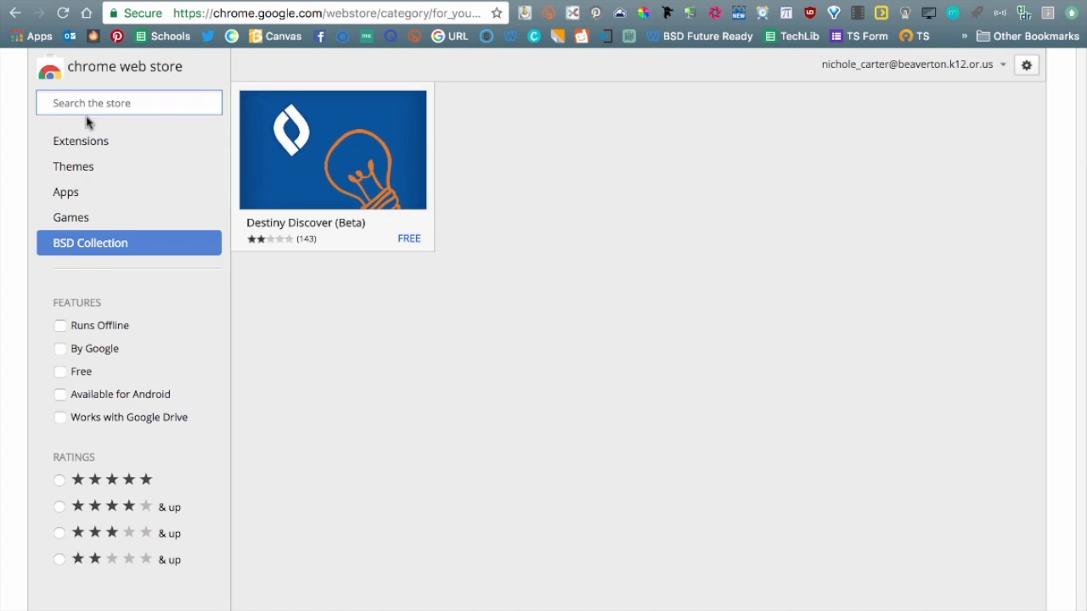
type("google re")
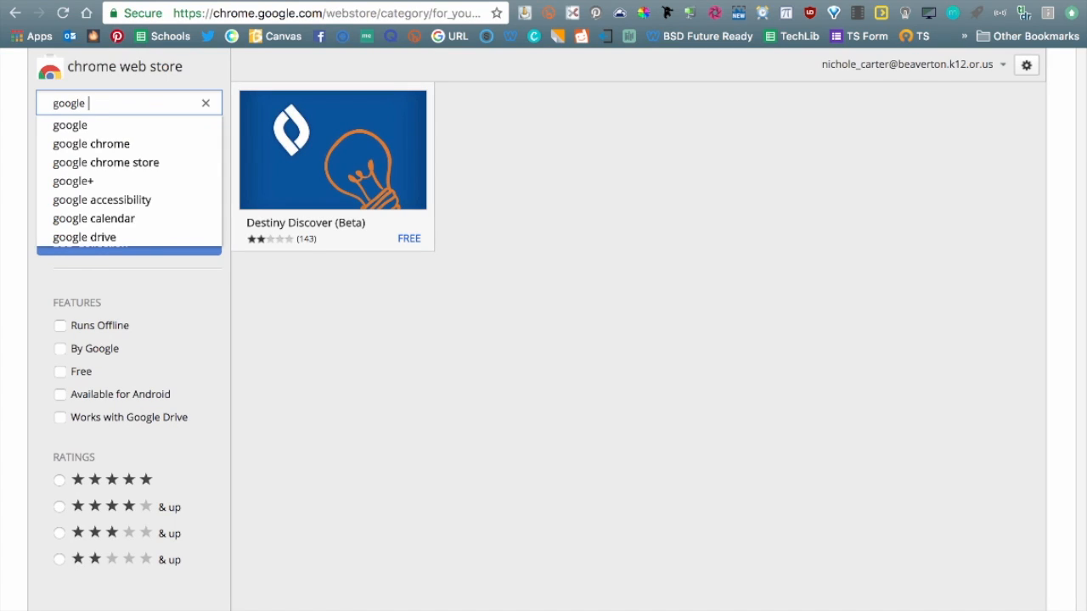
key("BackSpace")
key("BackSpace")
type("u")
left_click(128, 148)
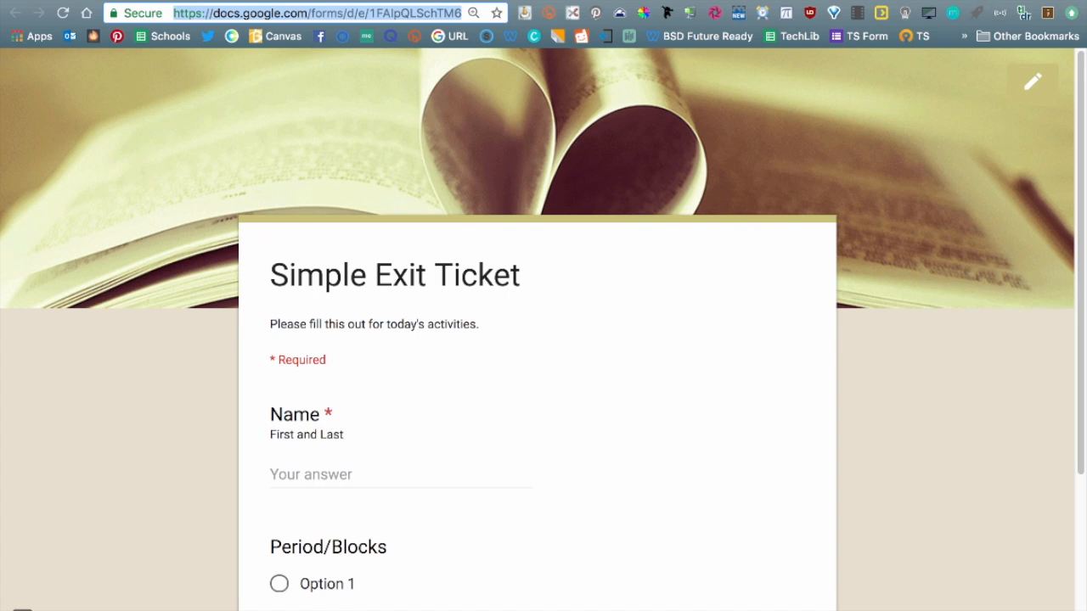
Step: Switch from the live form past the Google URL Shortener site to Bitly's Bitlinks page
key("ctrl+Tab")
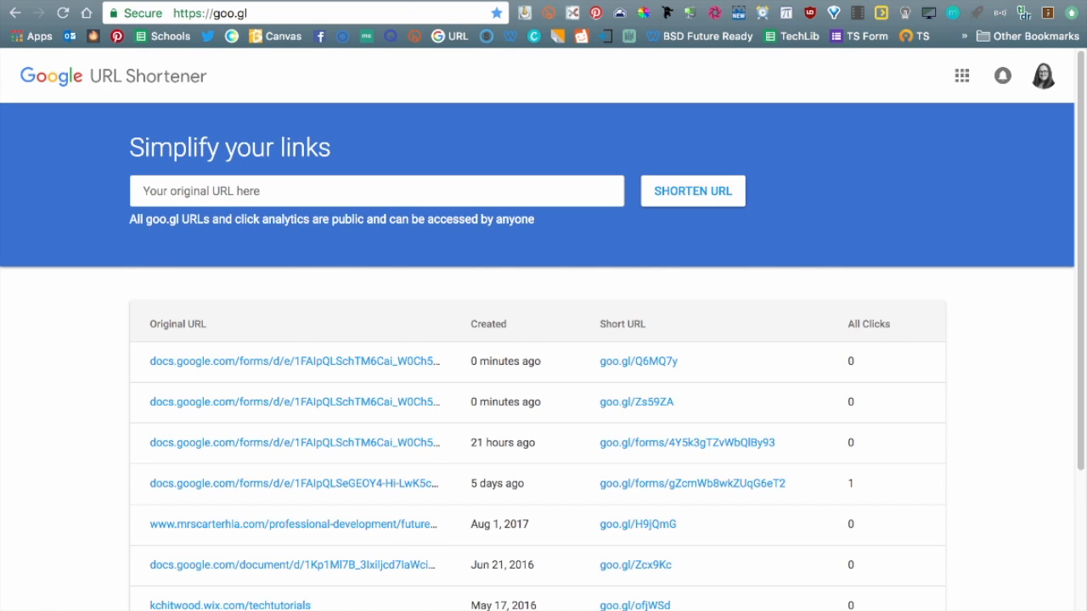
left_click(580, 1)
left_click(641, 1)
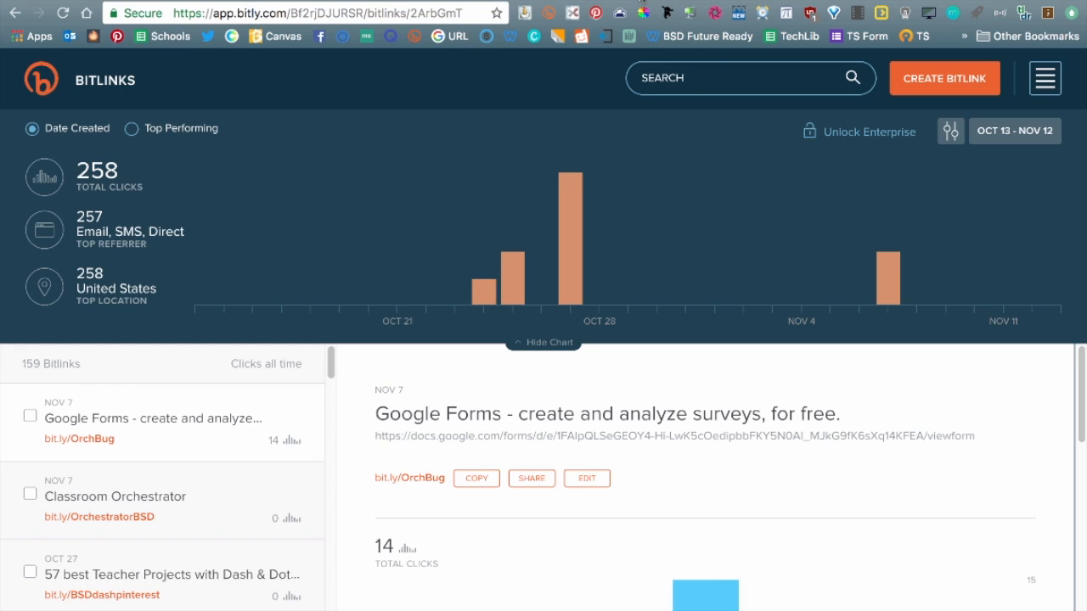
Step: Copy the live Simple Exit Ticket form's address and create a new Bitlink from it in Bitly
mouse_move(397, 5)
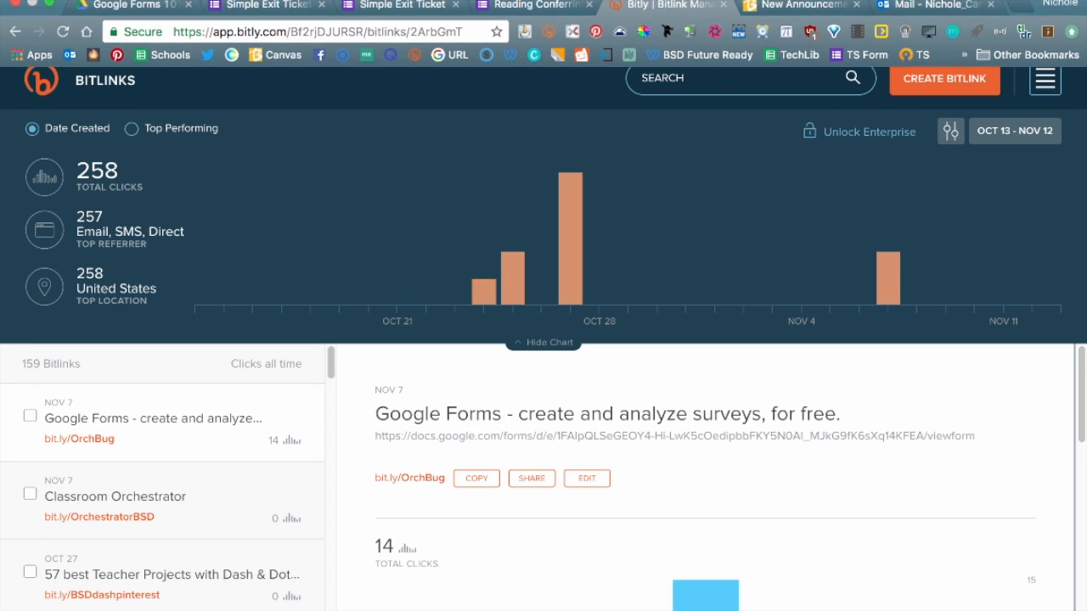
left_click(399, 5)
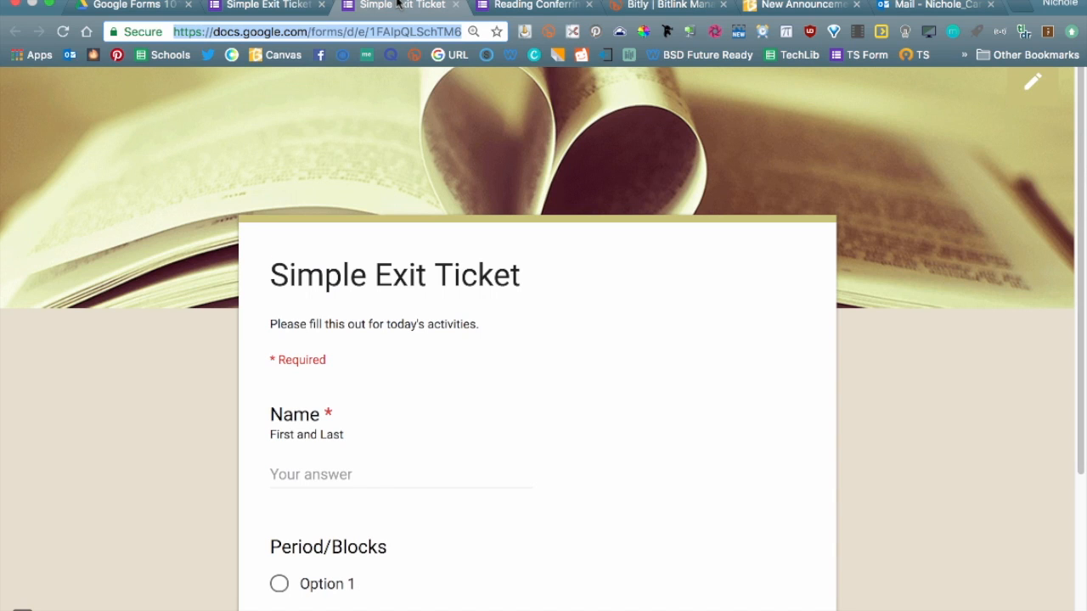
left_click(327, 13)
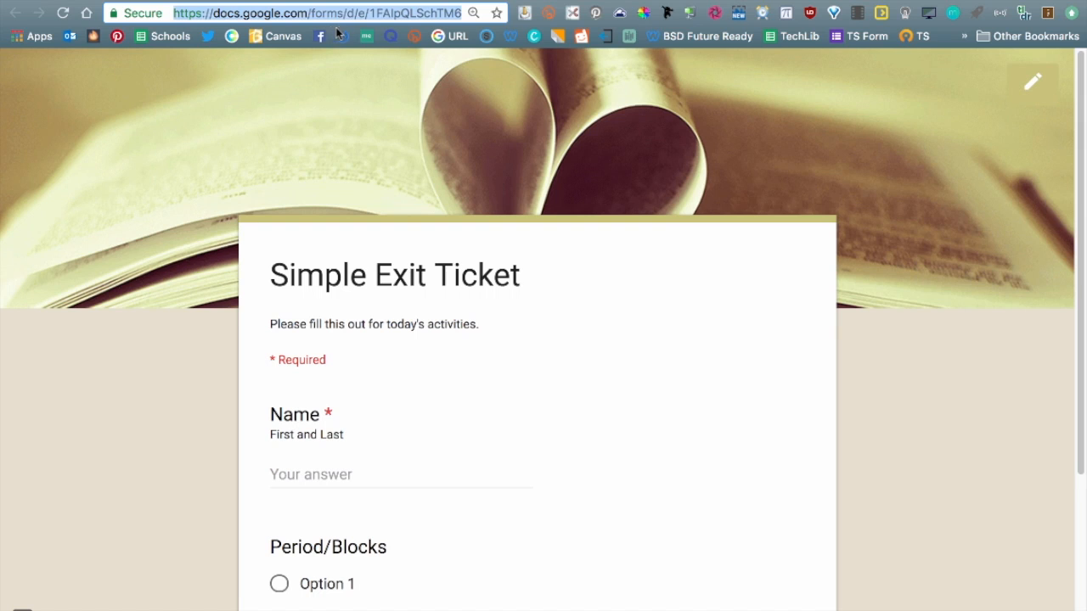
left_click(701, 2)
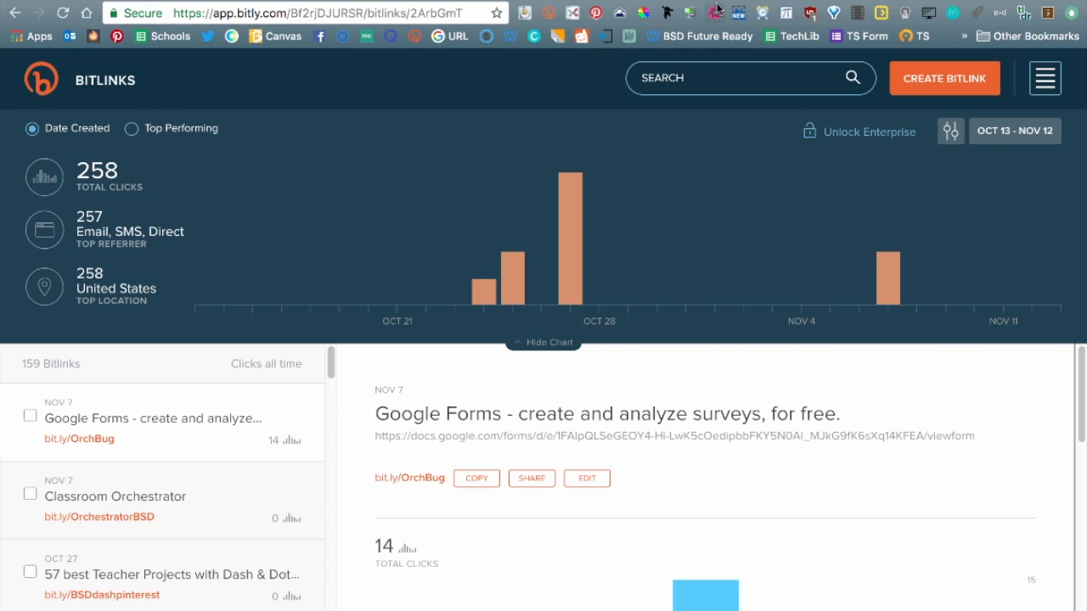
left_click(924, 89)
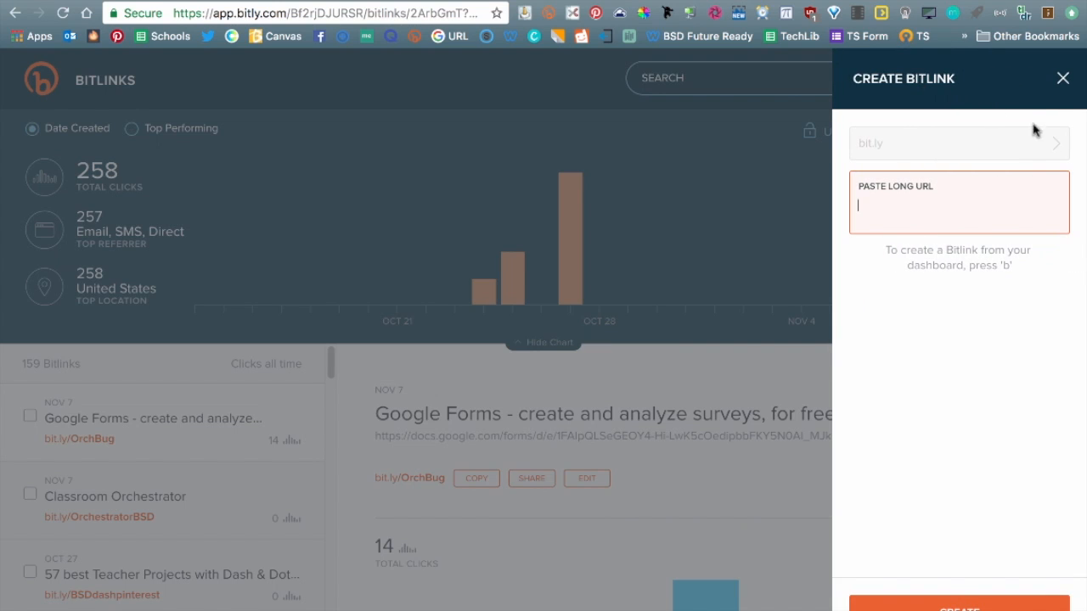
type("https://docs.google.com/forms/d/e/1FAIpQLSchTM6Cai_W0Ch5DQyTa642iMreJ8mb23EJkDz_-5r14lRqBQ/viewform")
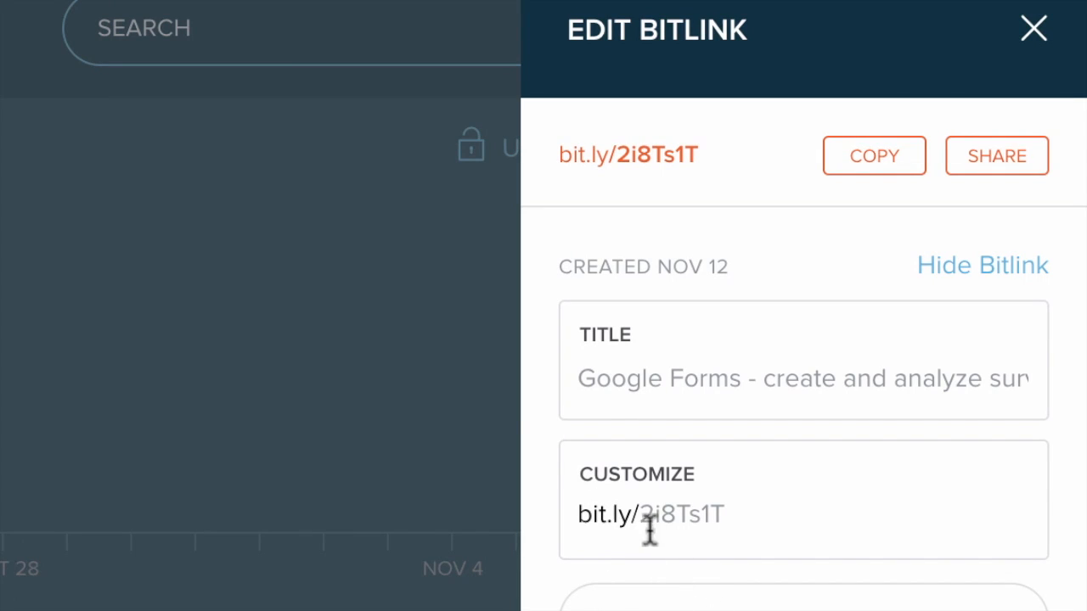
Step: Customize the new Bitlink's ending to the teacher's surname followed by "ExitTicket" and save the change
left_click_drag(642, 514, 745, 509)
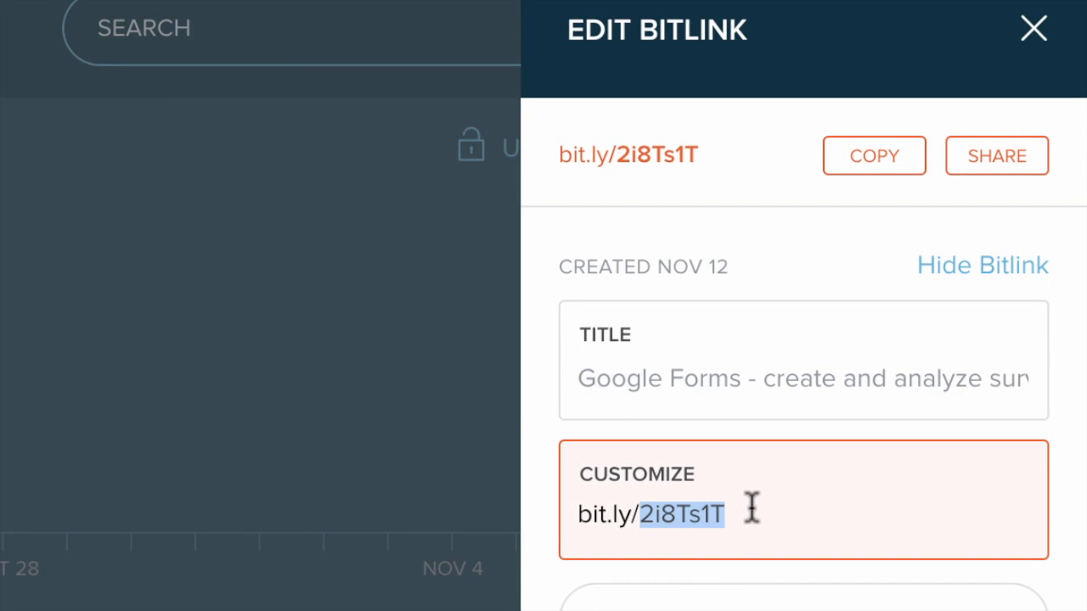
type("CarterExit")
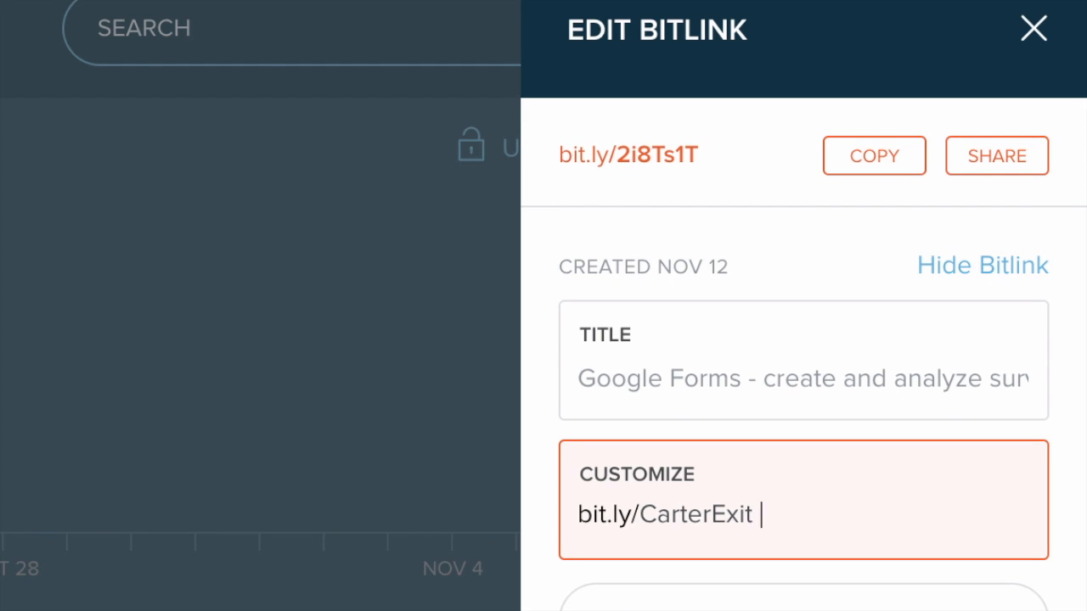
key("BackSpace")
type("Ticket")
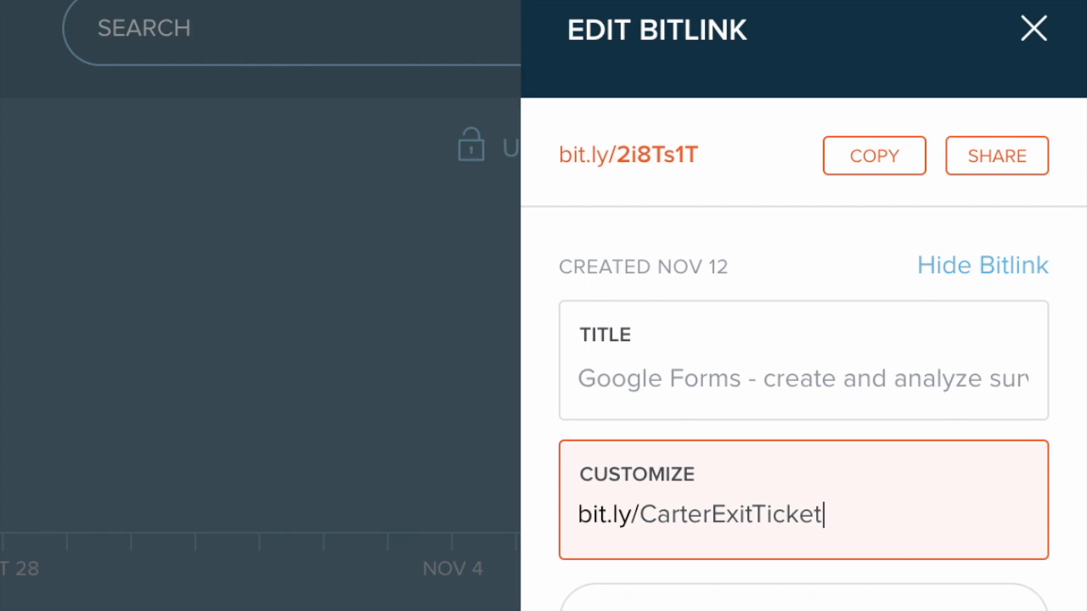
key("Return")
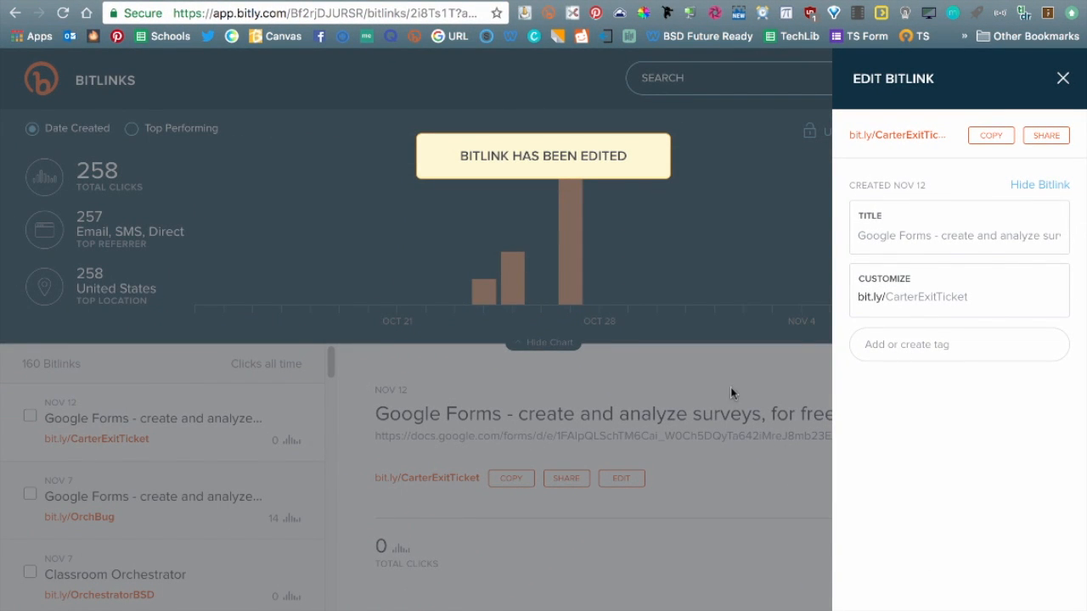
left_click(994, 138)
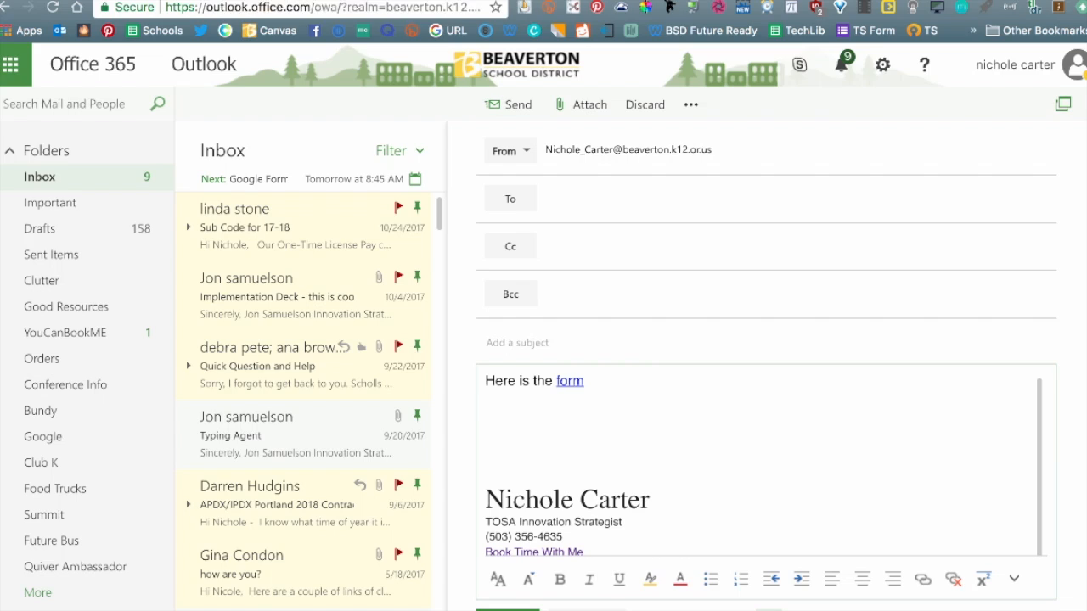
key("ctrl+v")
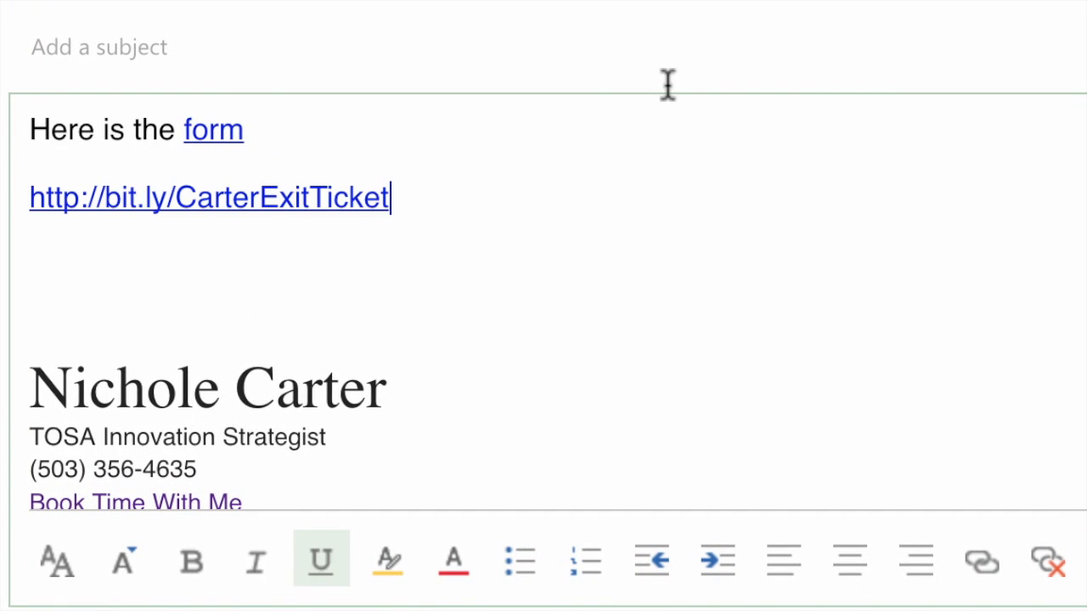
left_click(96, 200)
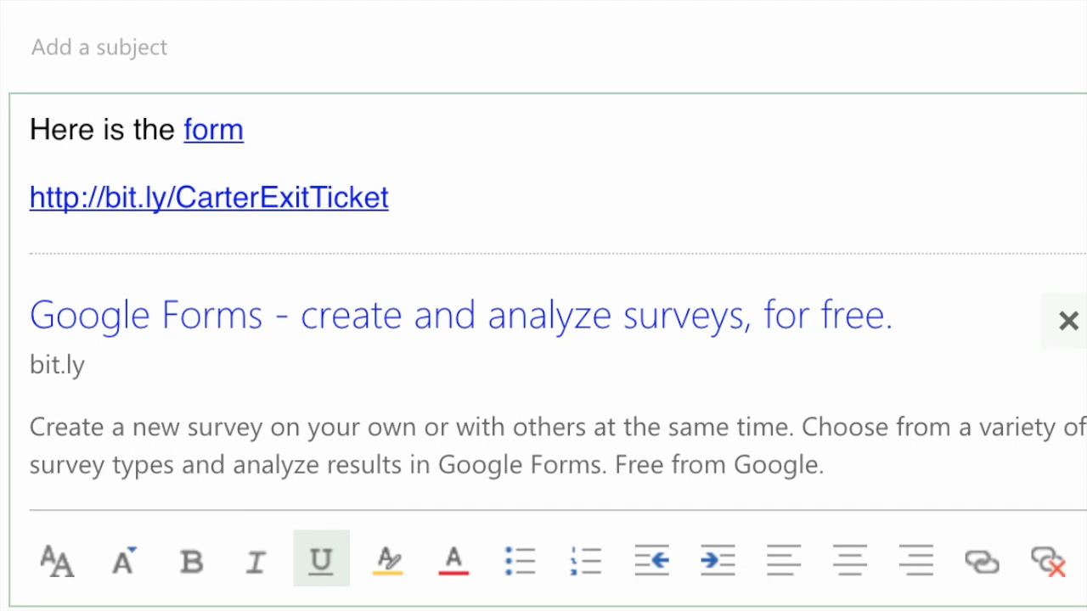
key("BackSpace")
key("BackSpace")
key("BackSpace")
key("BackSpace")
key("BackSpace")
key("BackSpace")
key("BackSpace")
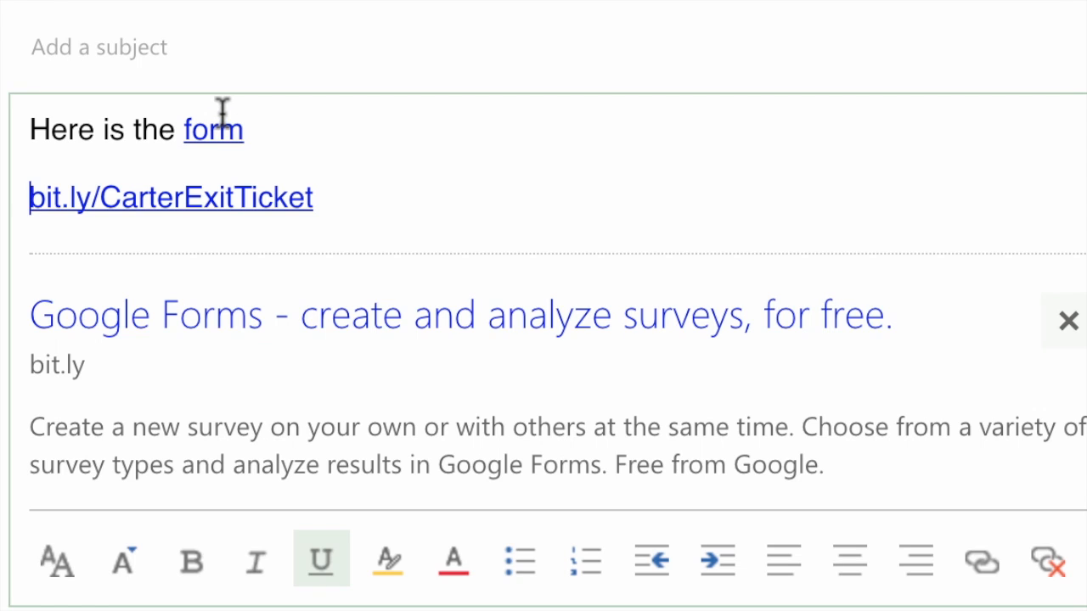
Step: Display the live form's Bitlink details with the Bitly extension and close its panel
mouse_move(222, 110)
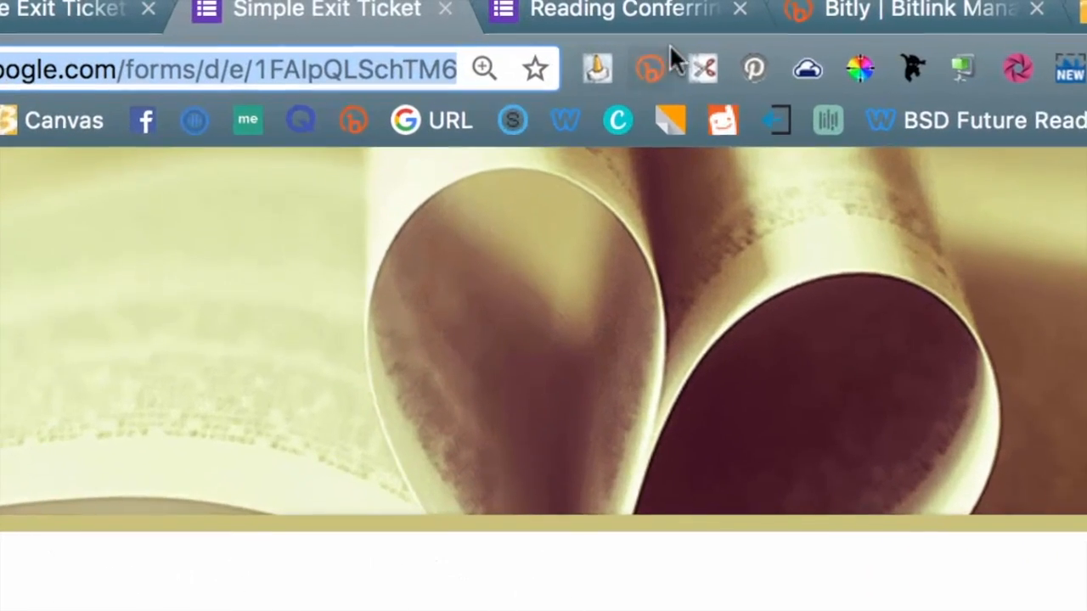
left_click(649, 70)
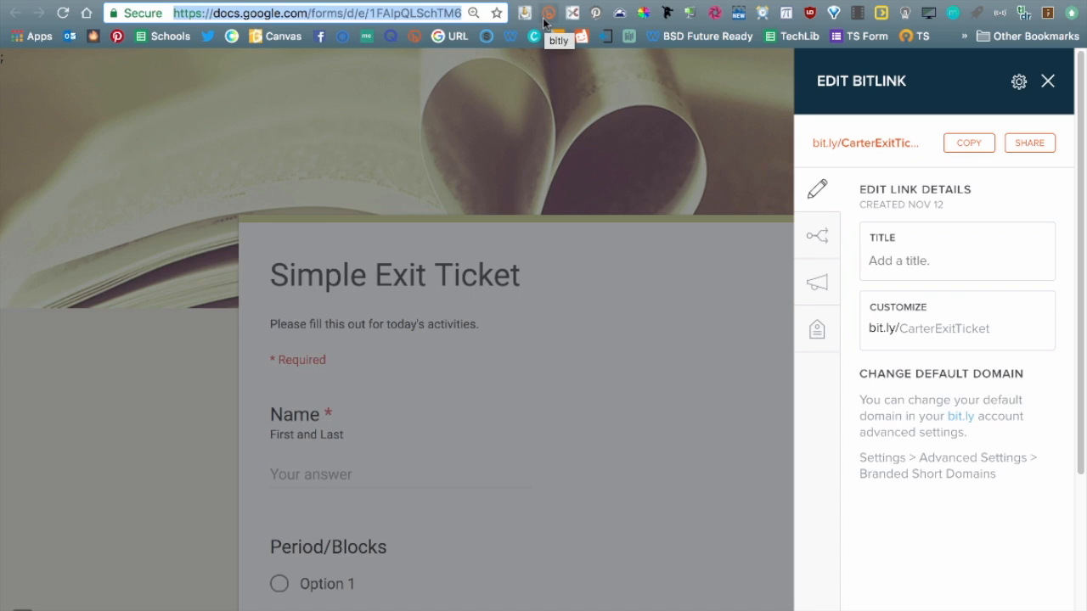
left_click(638, 115)
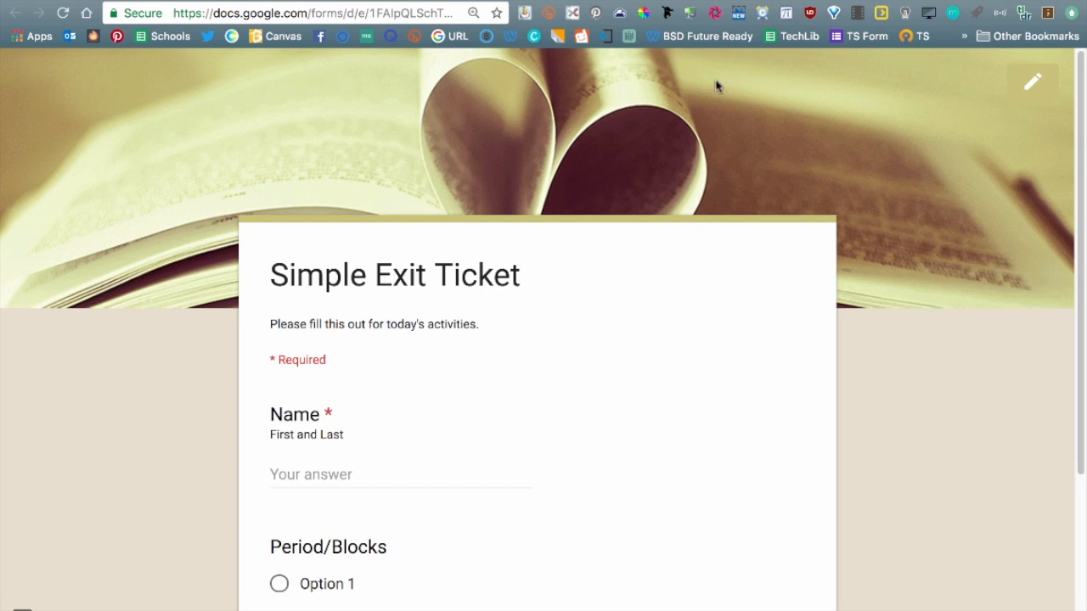
Step: Open The QR Code Generator from the Chrome apps page and copy the live form's address
key("super+t")
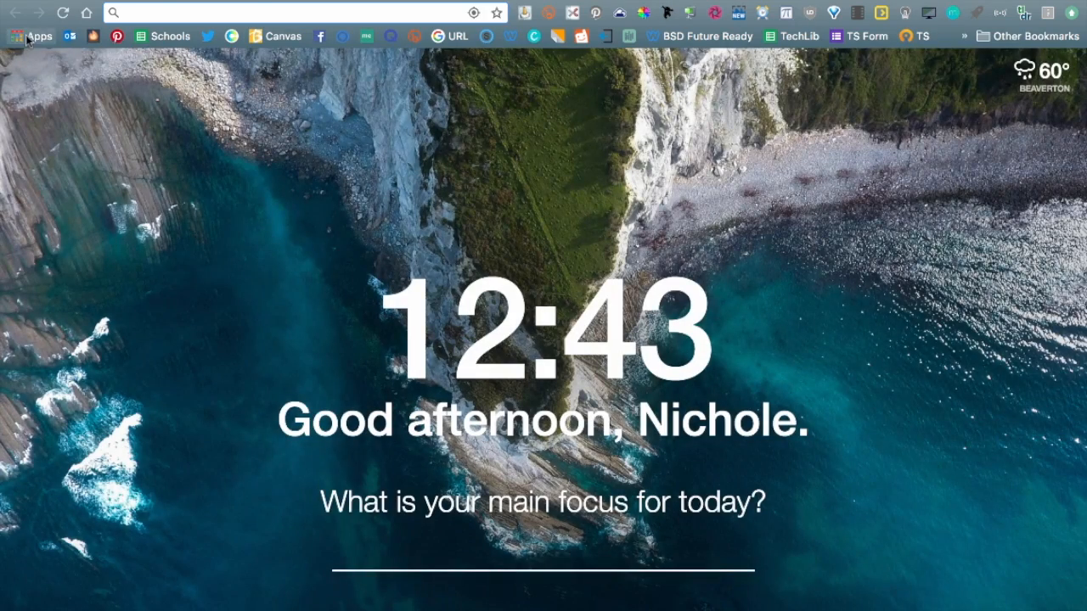
left_click(28, 40)
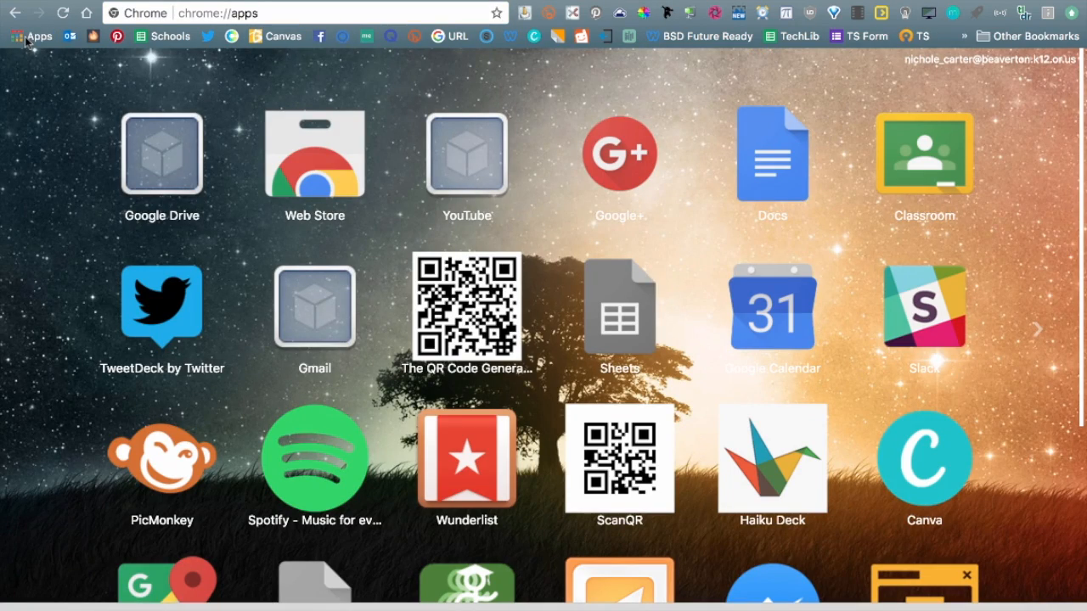
left_click(448, 317)
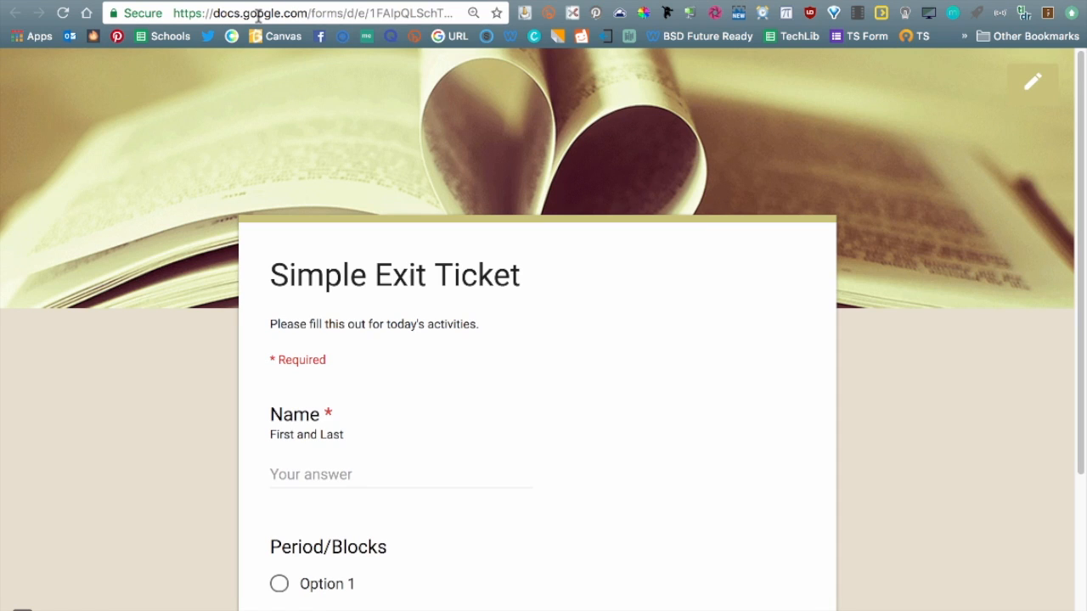
left_click(258, 14)
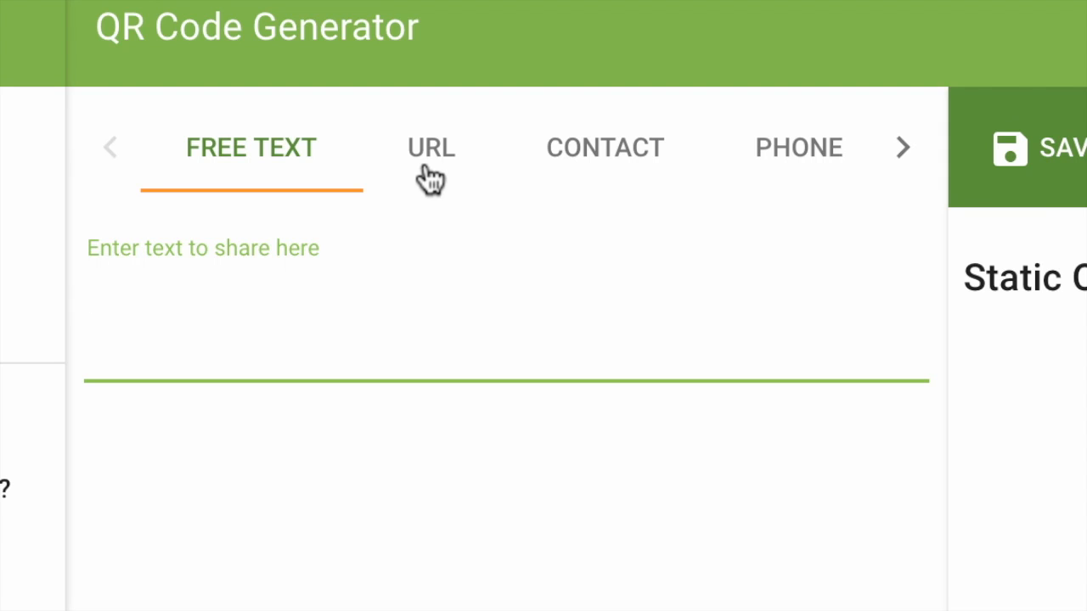
Step: Generate a URL-type QR code from the copied form address and shorten the URL it encodes
left_click(428, 149)
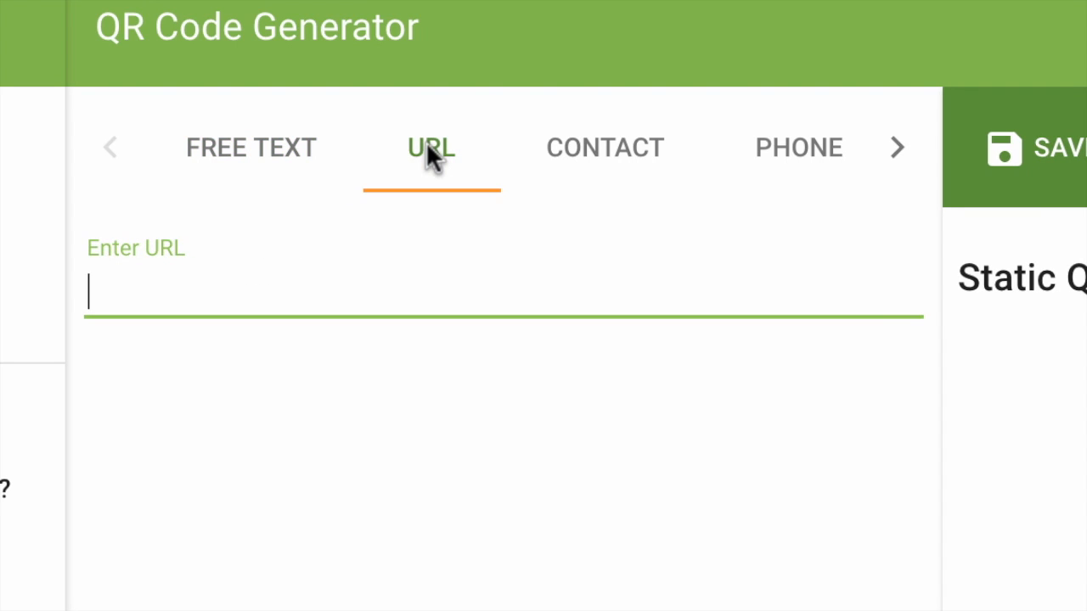
key("ctrl+v")
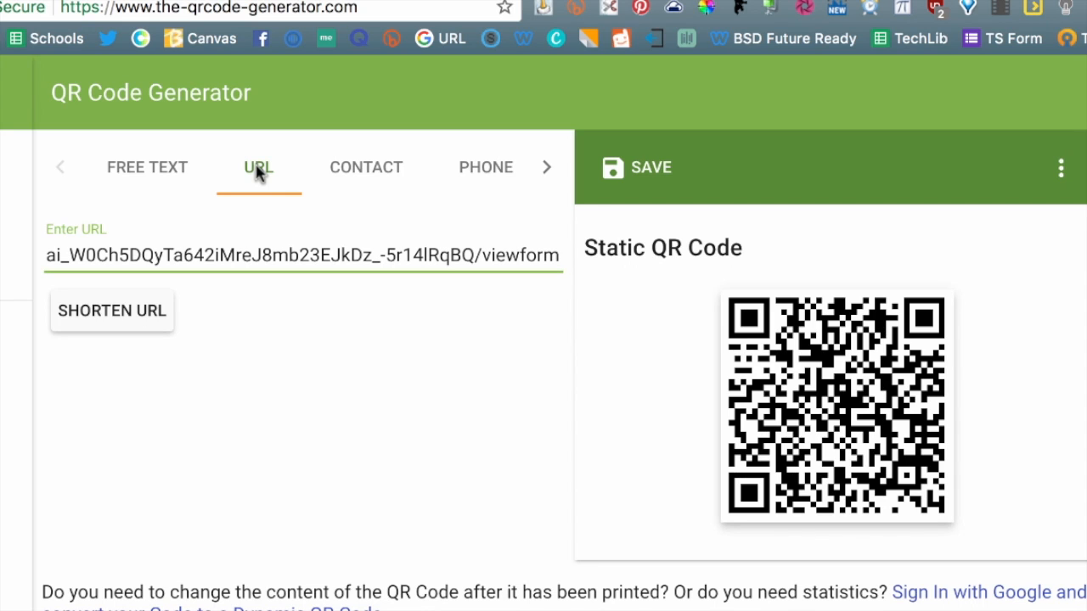
left_click(94, 321)
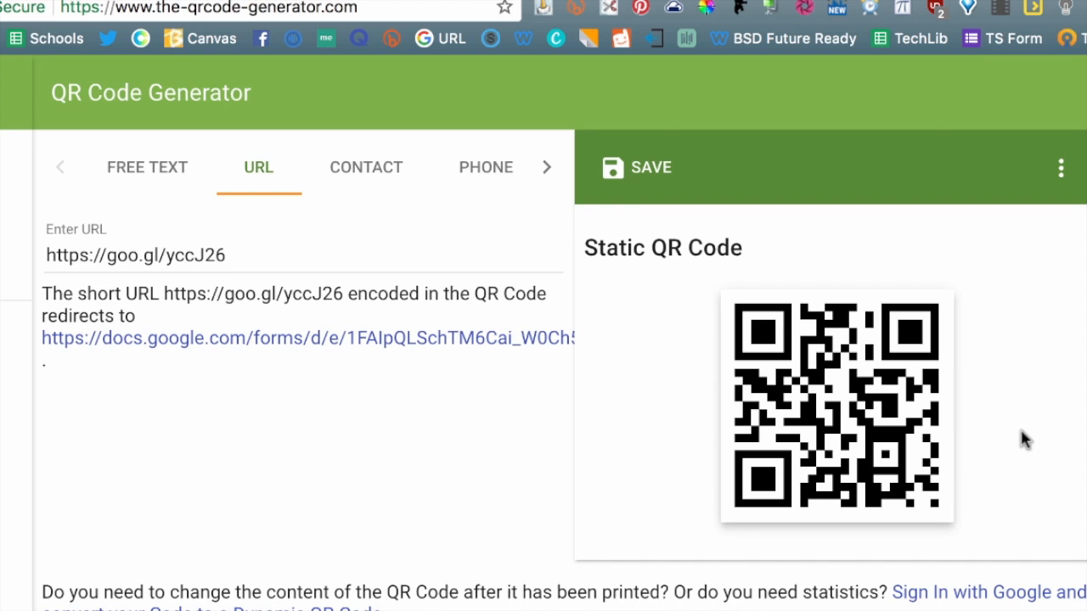
Step: Save the QR code image to the Desktop as the PNG file "Exit Ticket"
right_click(875, 435)
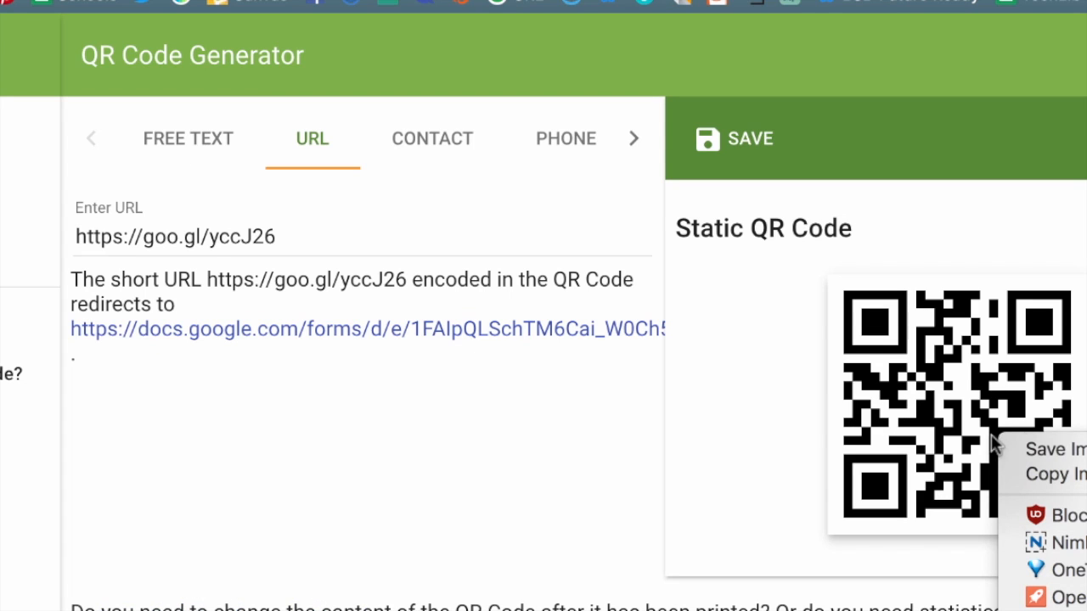
left_click(1053, 450)
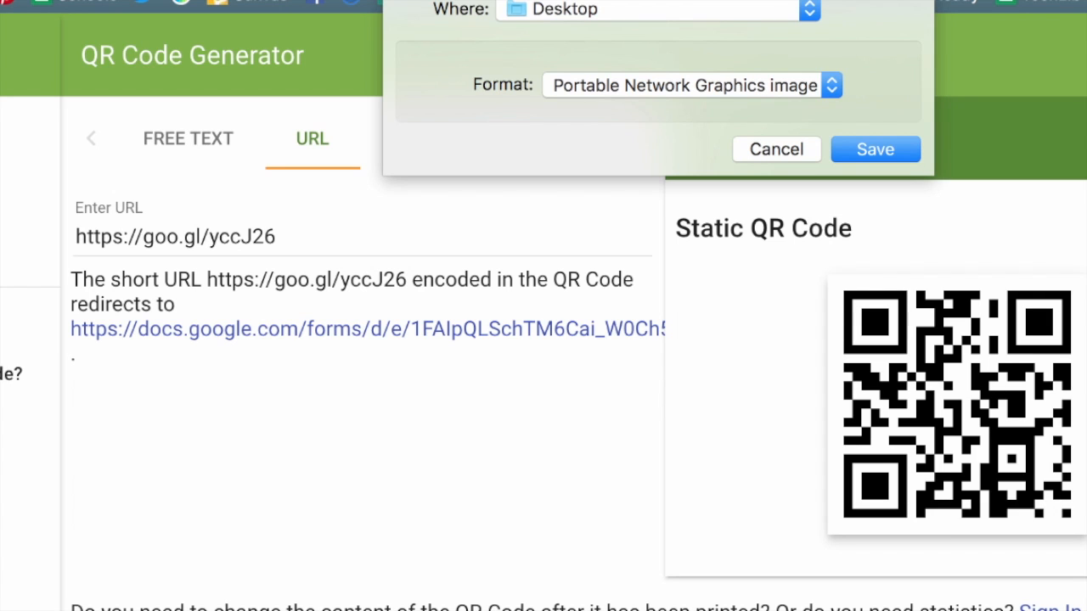
left_click(874, 147)
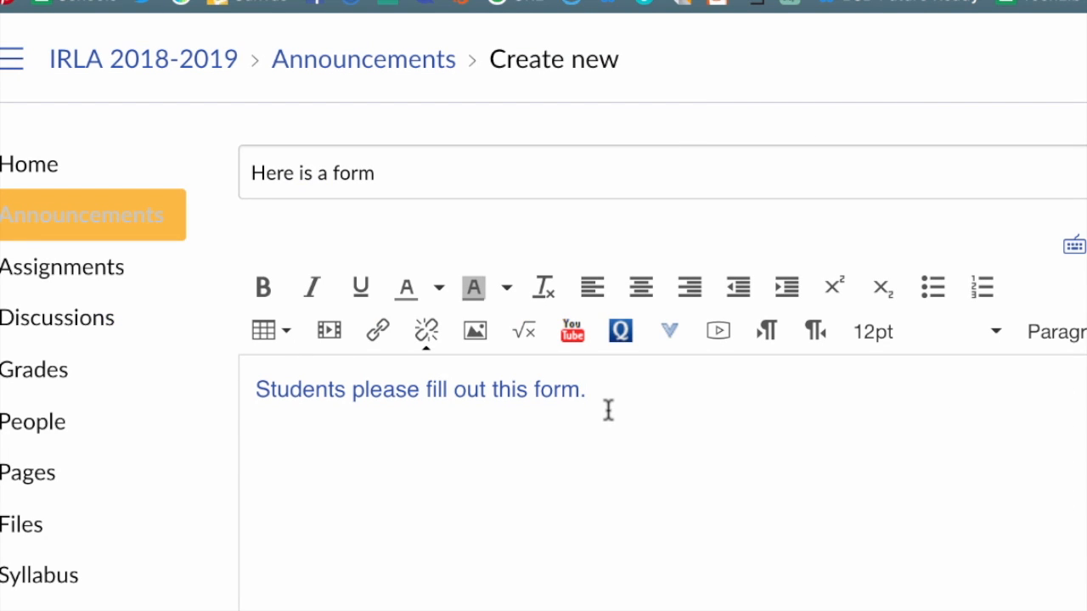
Step: Start a new line in the Canvas announcement and upload Exit Ticket.png as an image to the course files folder
key("Return")
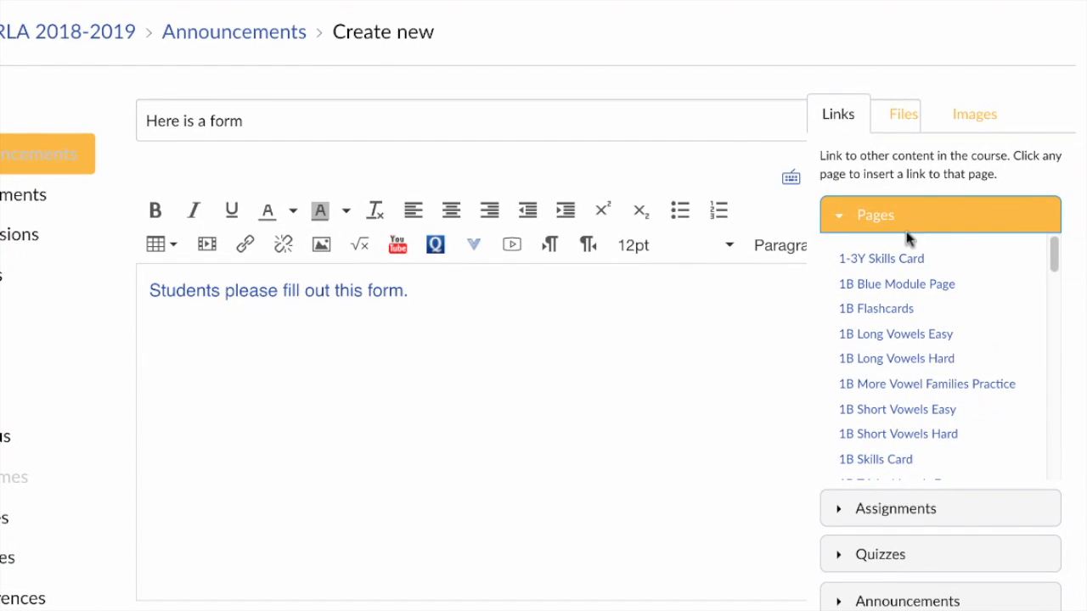
left_click(968, 116)
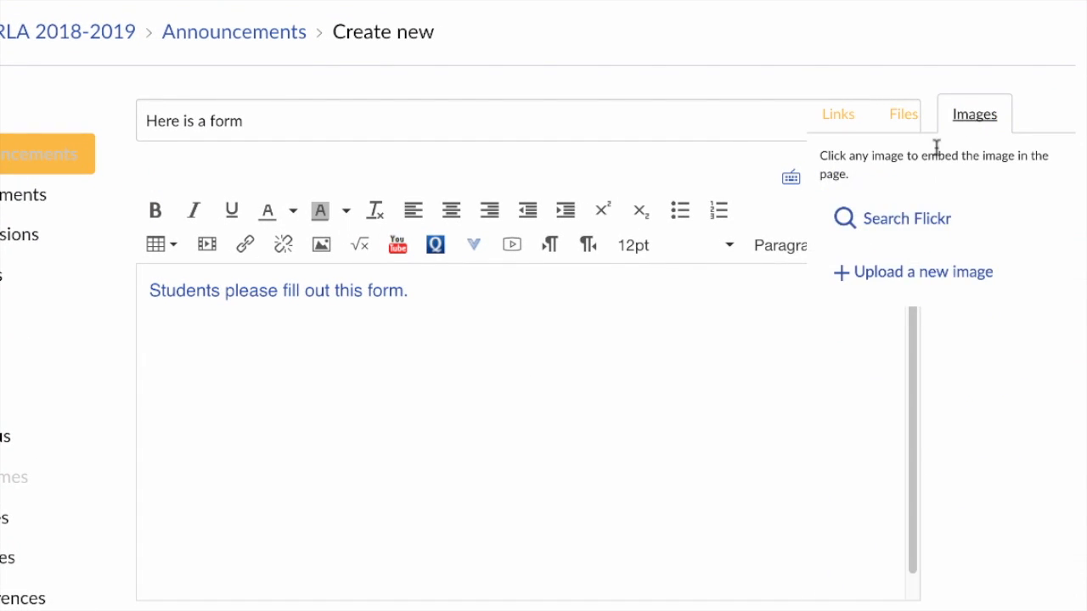
left_click(889, 274)
left_click(881, 331)
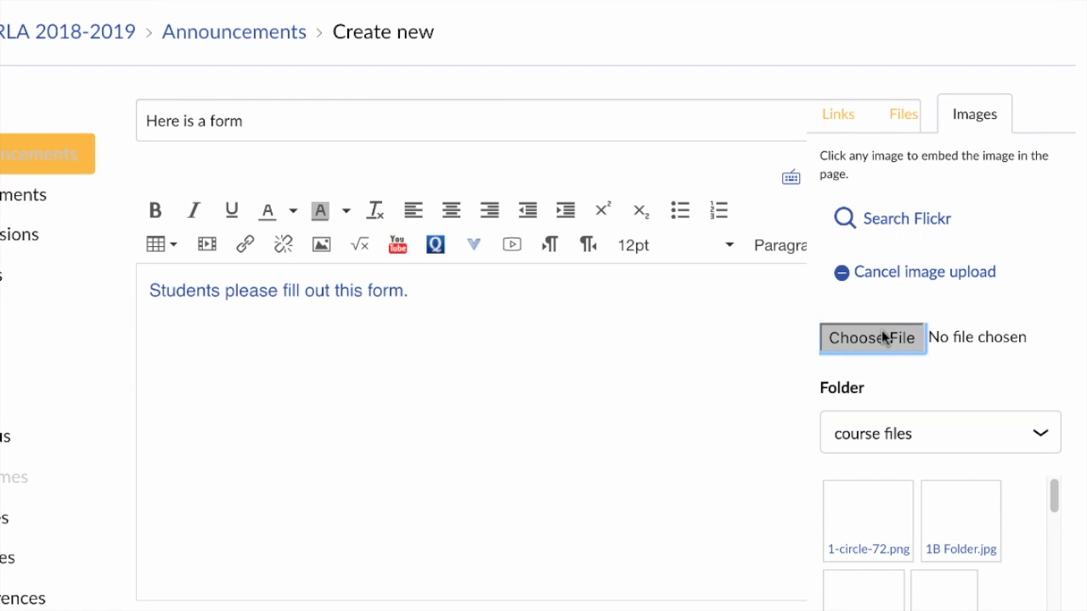
left_click(385, 5)
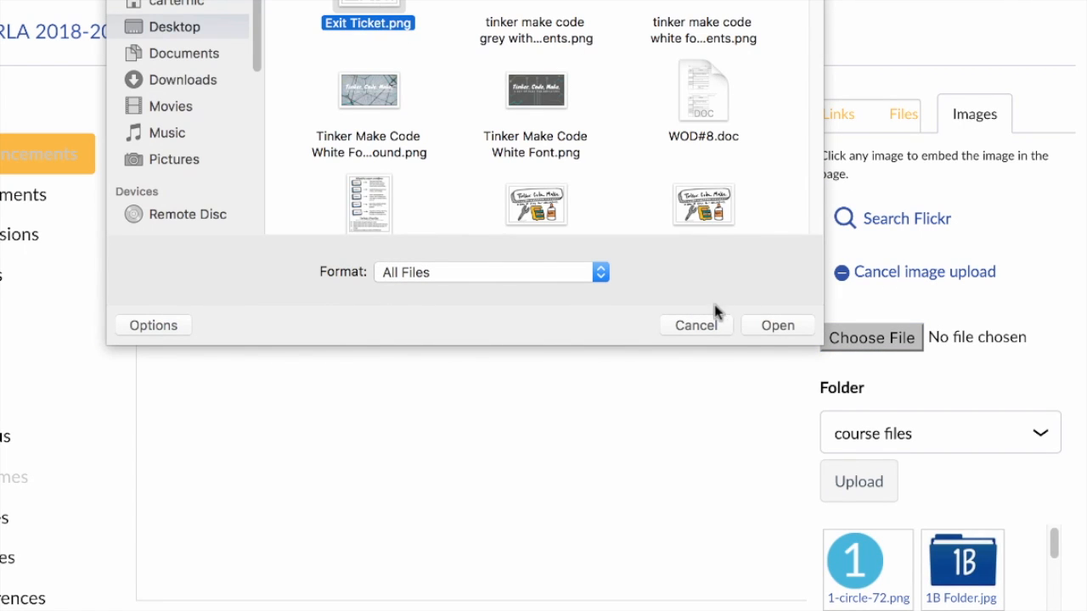
left_click(770, 324)
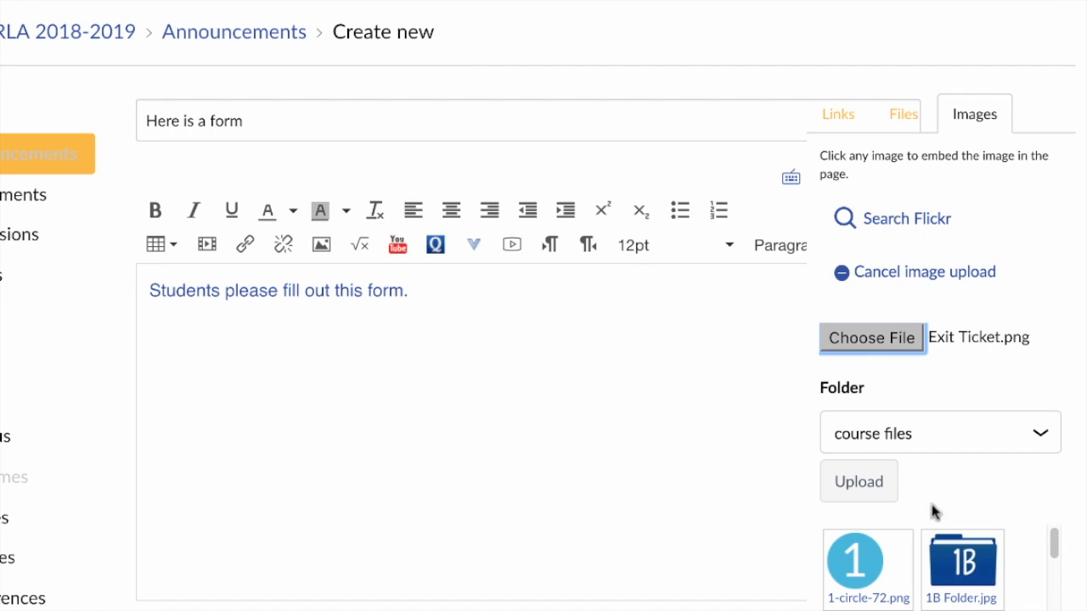
left_click(866, 480)
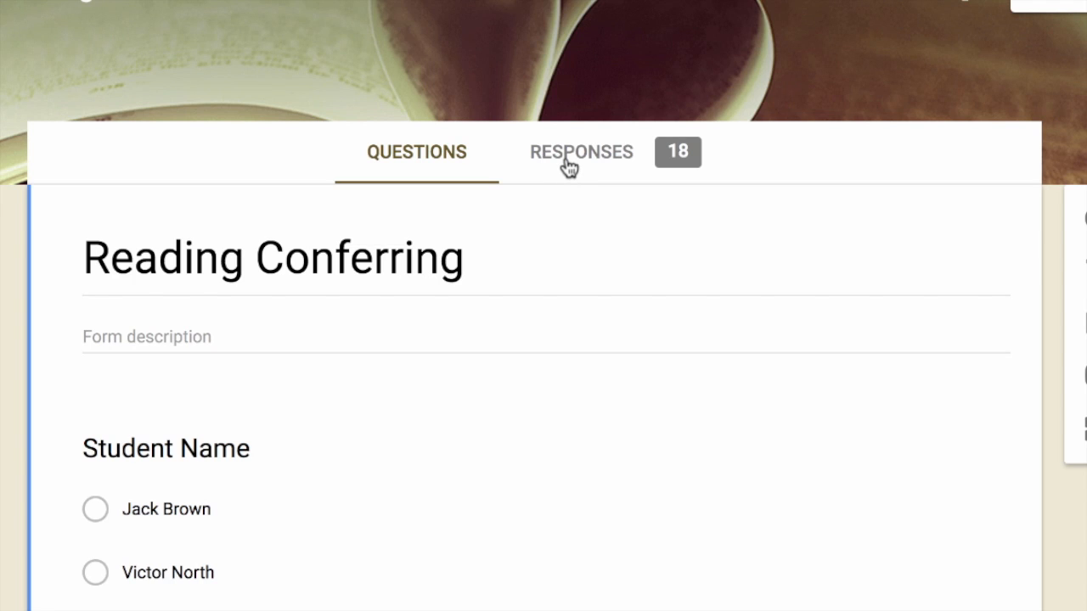
Step: View the Reading Conferring form's response summary, return to its questions and look through the Student Name options
left_click(567, 166)
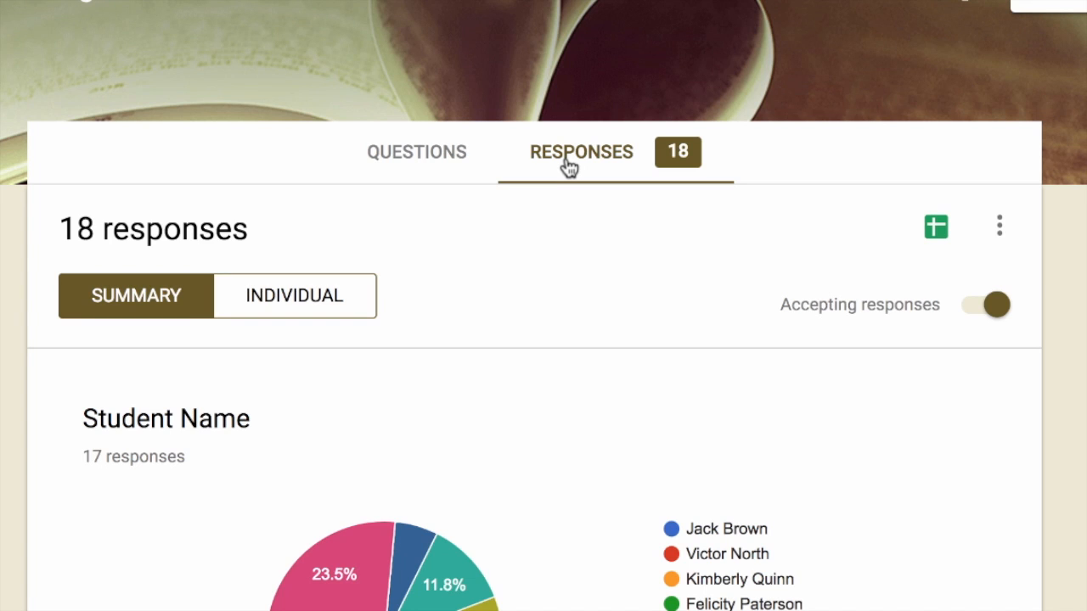
left_click(374, 164)
scroll(623, 512, "down", 20)
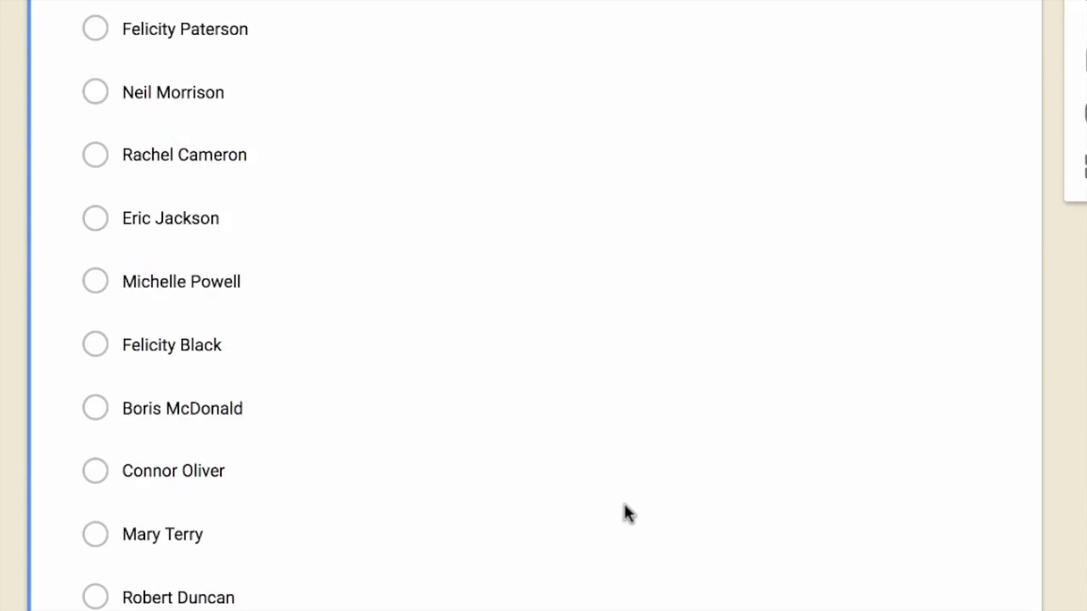
Step: Open the Reading Conferring form's response summary and review its charts through to the Comments answers
scroll(604, 484, "up", 20)
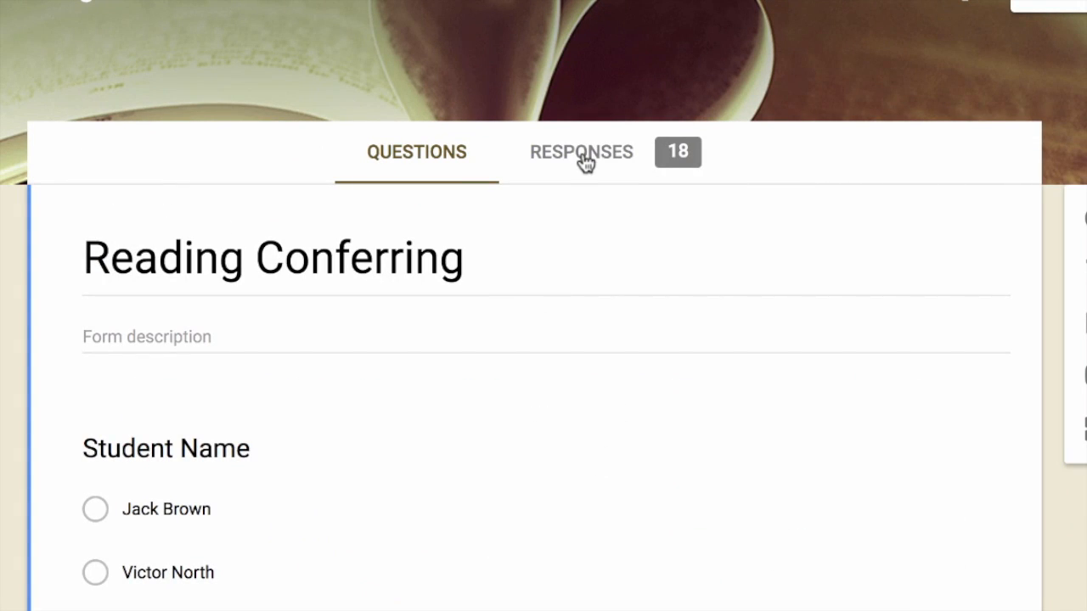
left_click(586, 161)
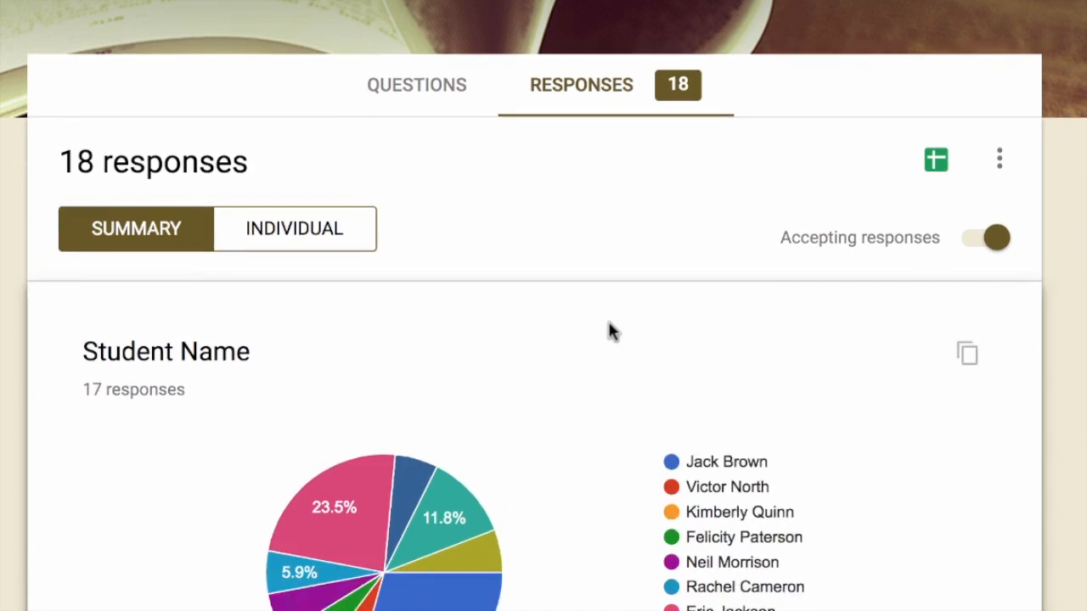
scroll(604, 333, "down", 2)
scroll(595, 343, "down", 2)
scroll(594, 346, "down", 12)
scroll(831, 392, "down", 12)
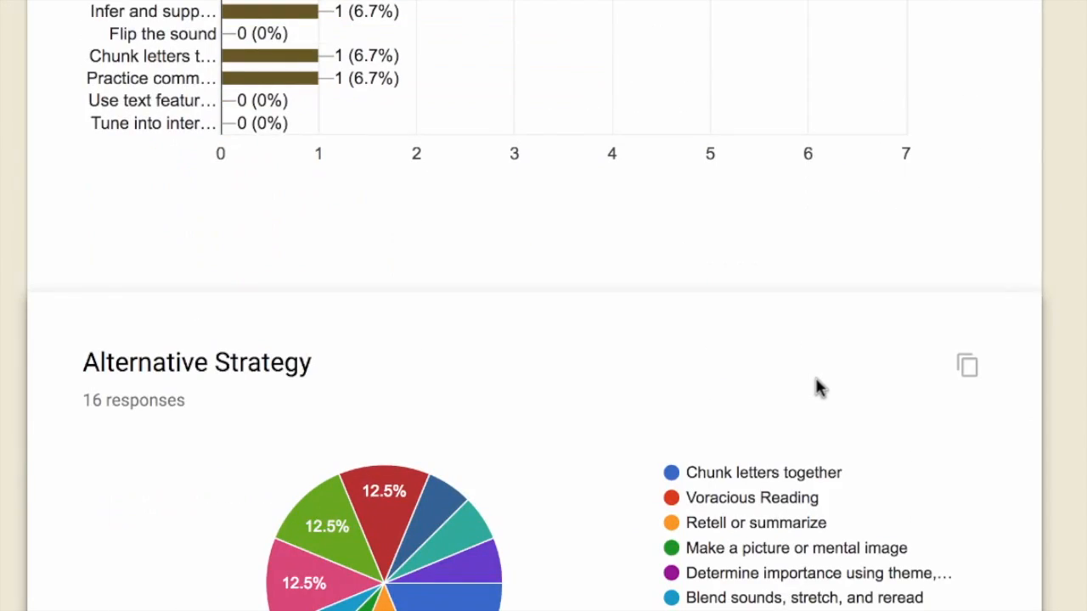
scroll(813, 383, "down", 4)
scroll(797, 412, "down", 4)
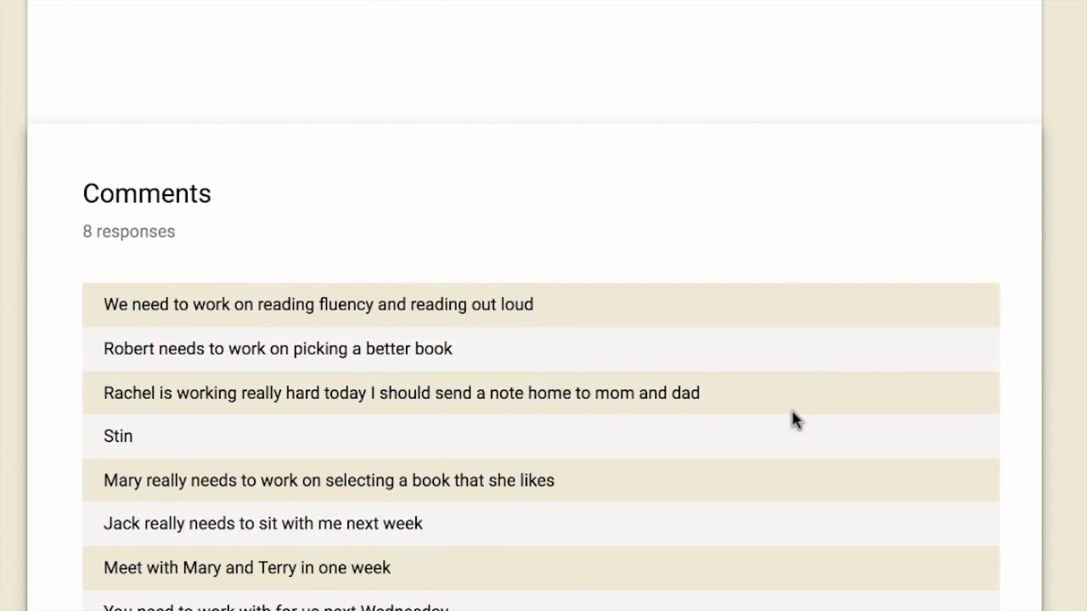
scroll(793, 414, "down", 1)
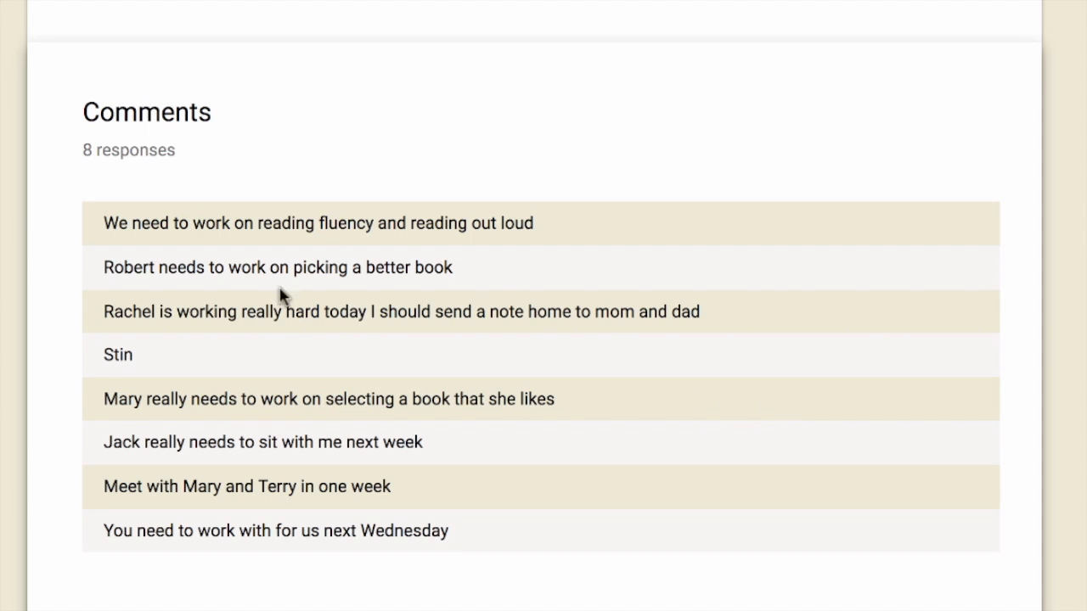
scroll(570, 343, "up", 1)
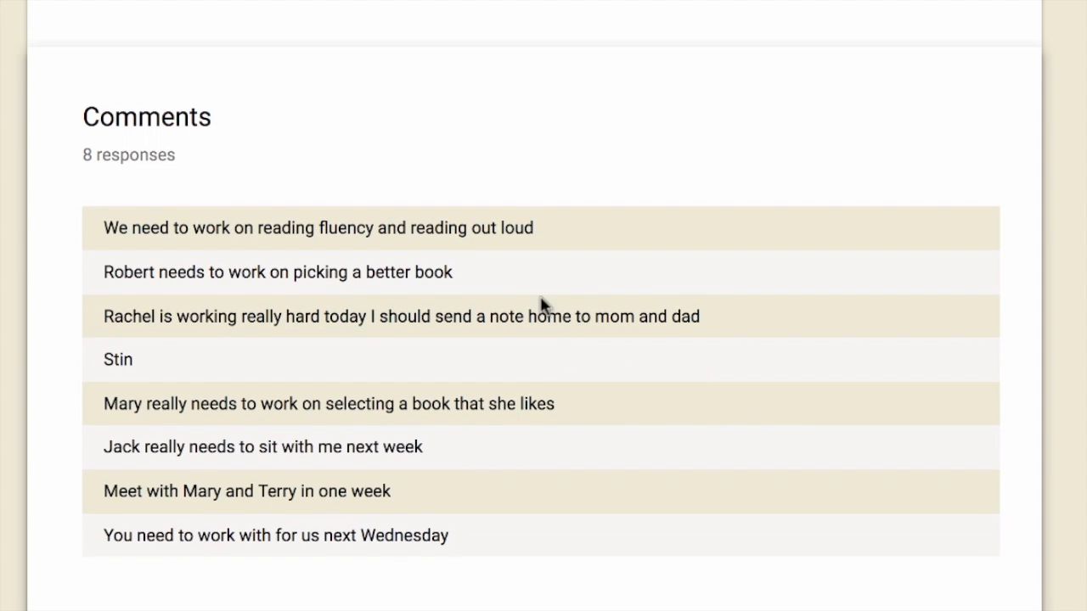
scroll(591, 306, "up", 15)
scroll(567, 325, "down", 15)
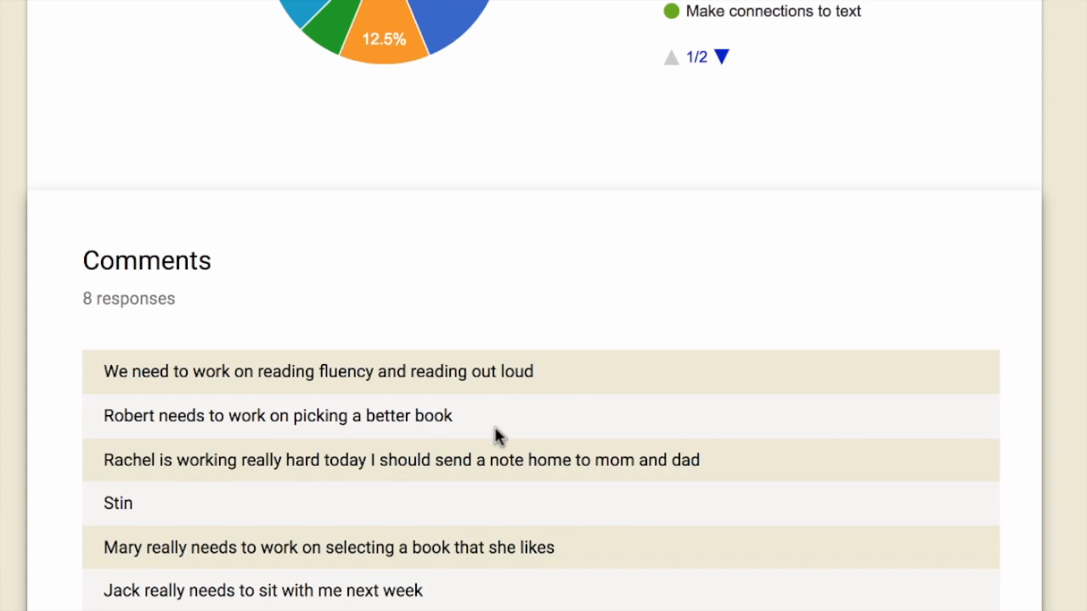
scroll(497, 436, "down", 2)
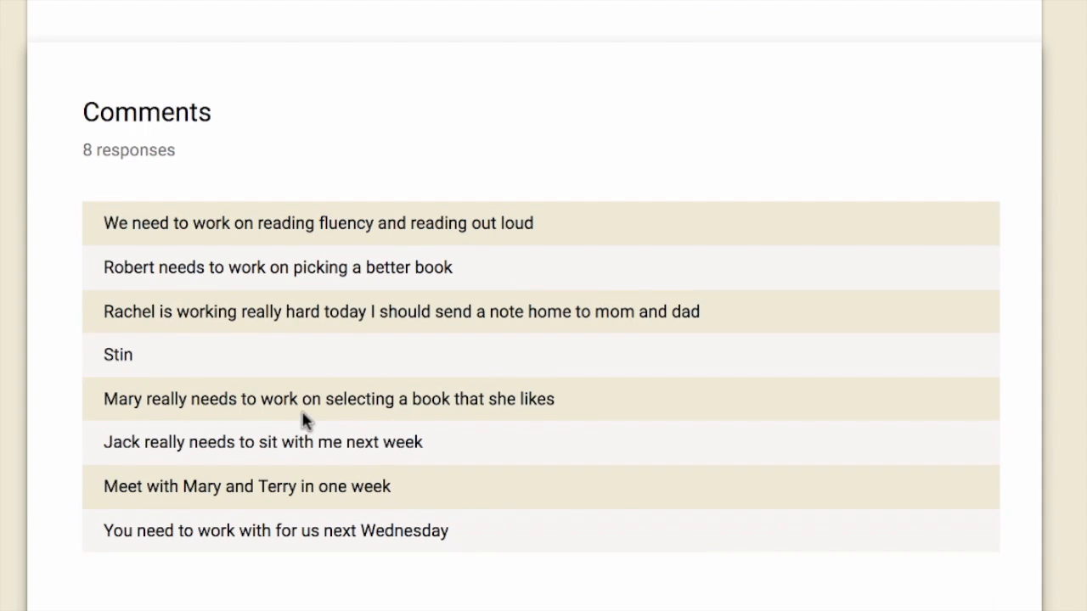
Step: Go back through the response summary and examine the Student Name pie chart
scroll(469, 388, "up", 15)
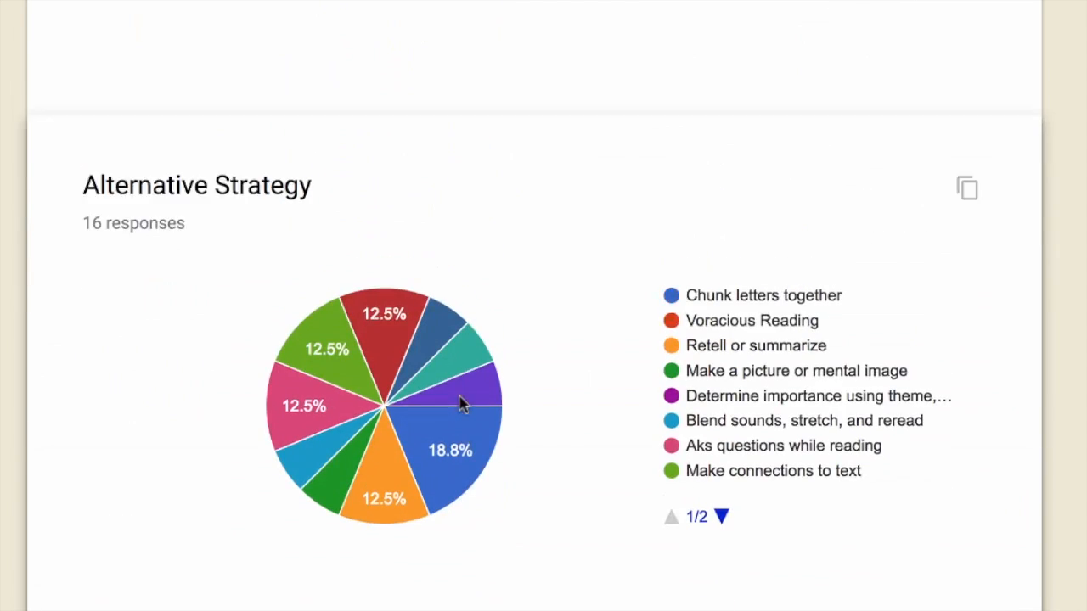
scroll(458, 396, "up", 4)
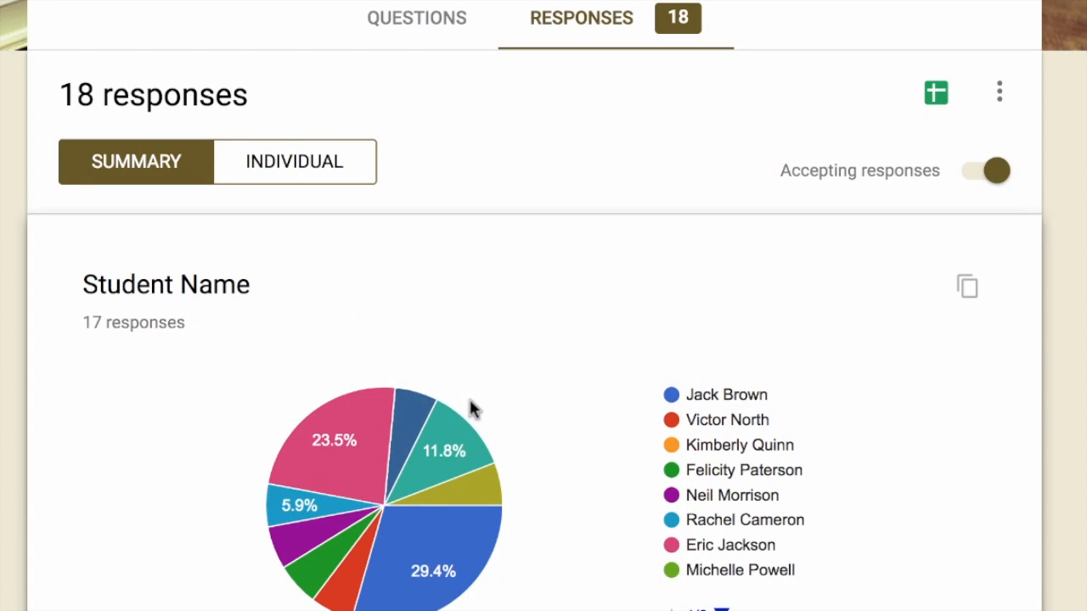
scroll(586, 399, "down", 3)
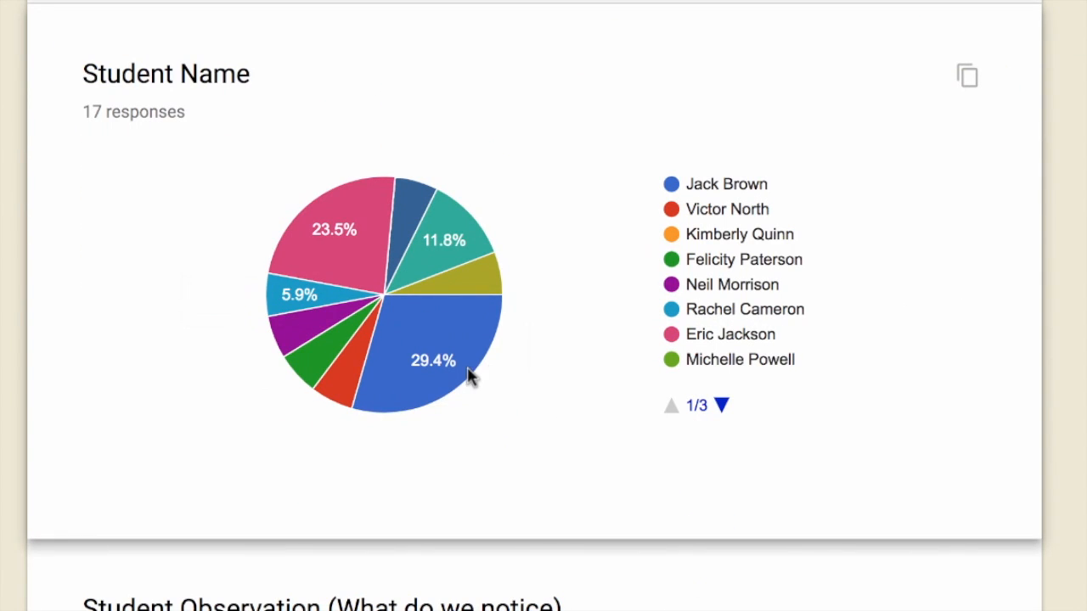
mouse_move(451, 369)
scroll(192, 388, "up", 1)
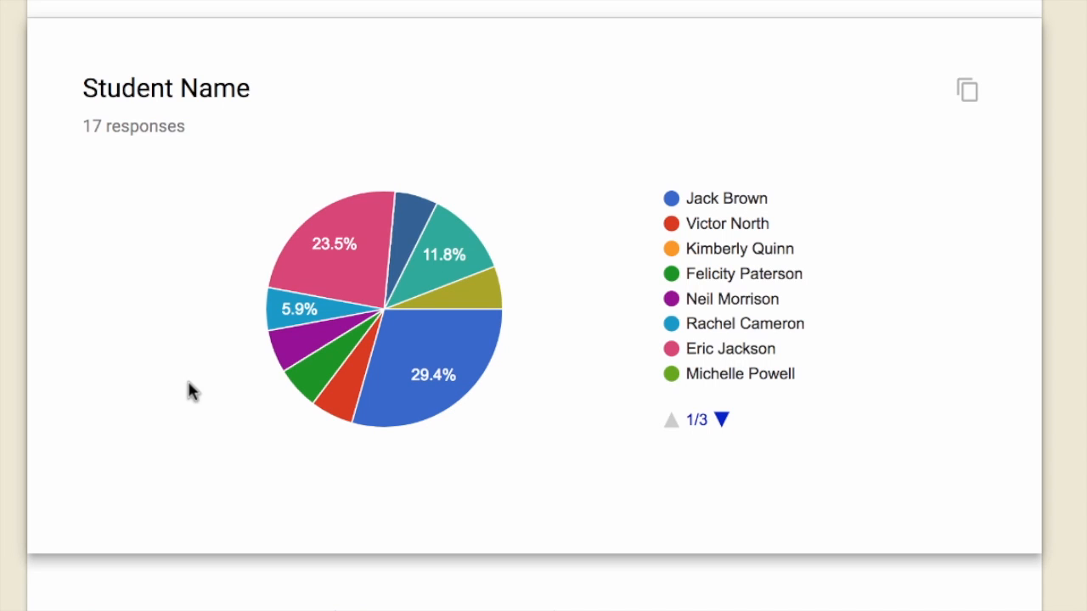
scroll(187, 388, "up", 5)
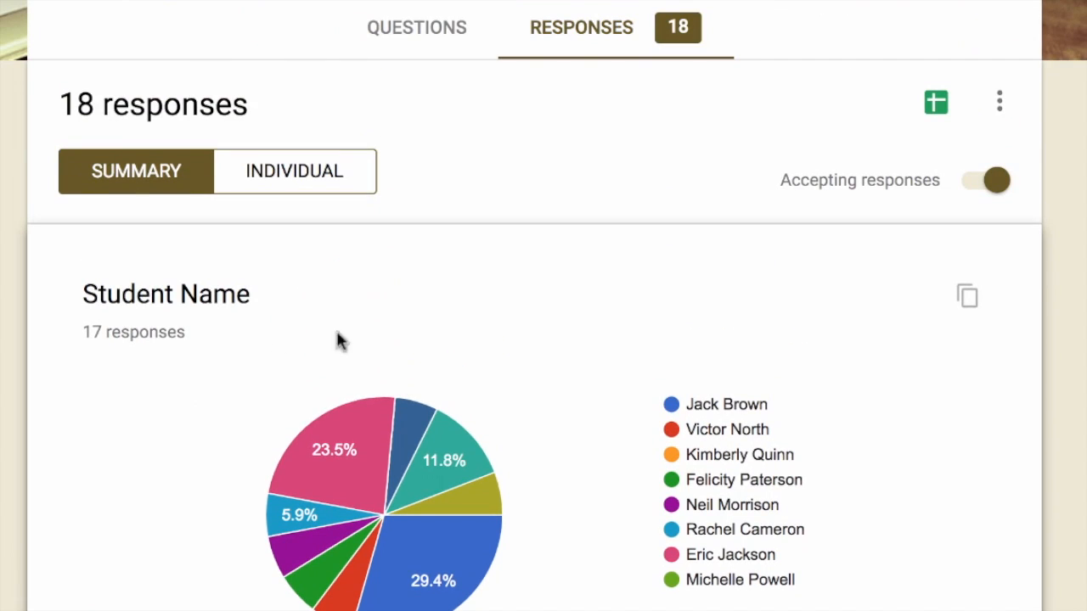
scroll(558, 306, "down", 5)
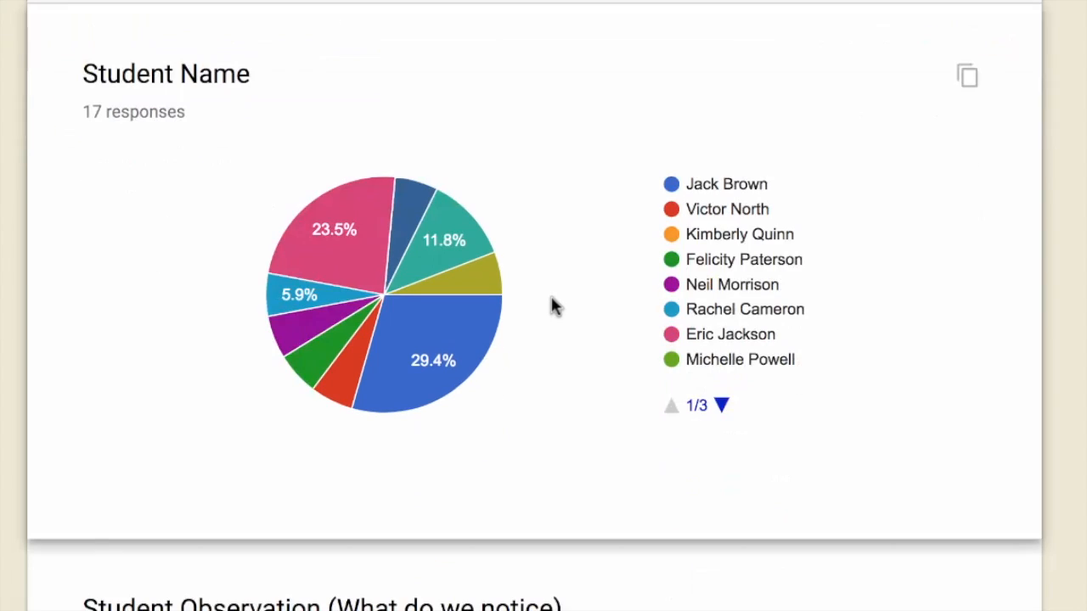
Step: View the form's collected responses in the linked Google Sheets spreadsheet
scroll(560, 302, "up", 5)
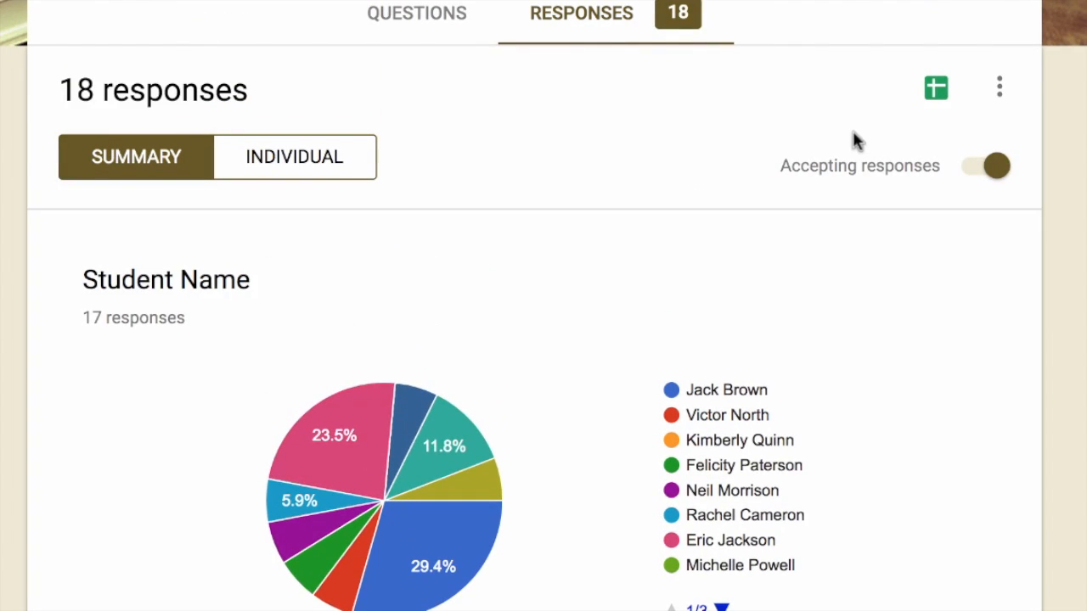
left_click(935, 91)
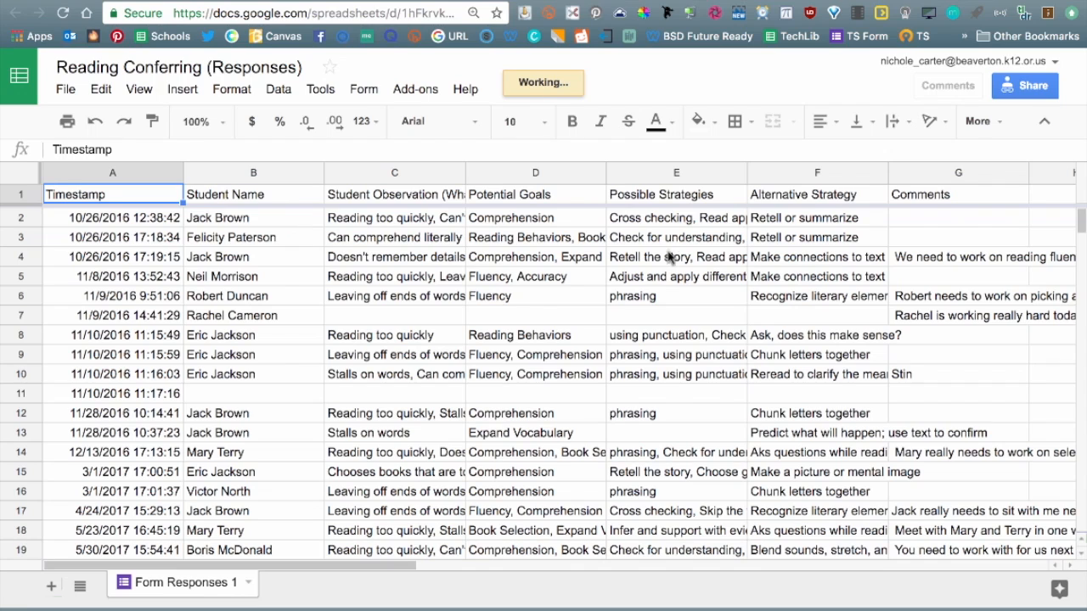
left_click_drag(352, 571, 303, 562)
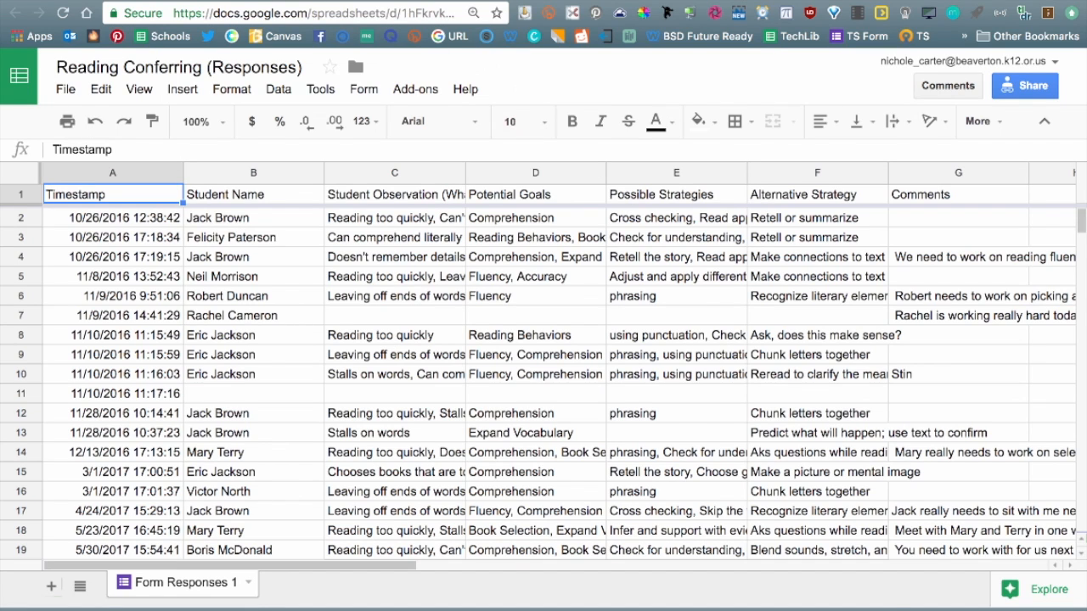
Step: Return to the form's response summary and use its option to view the responses in Sheets again
left_click(422, 3)
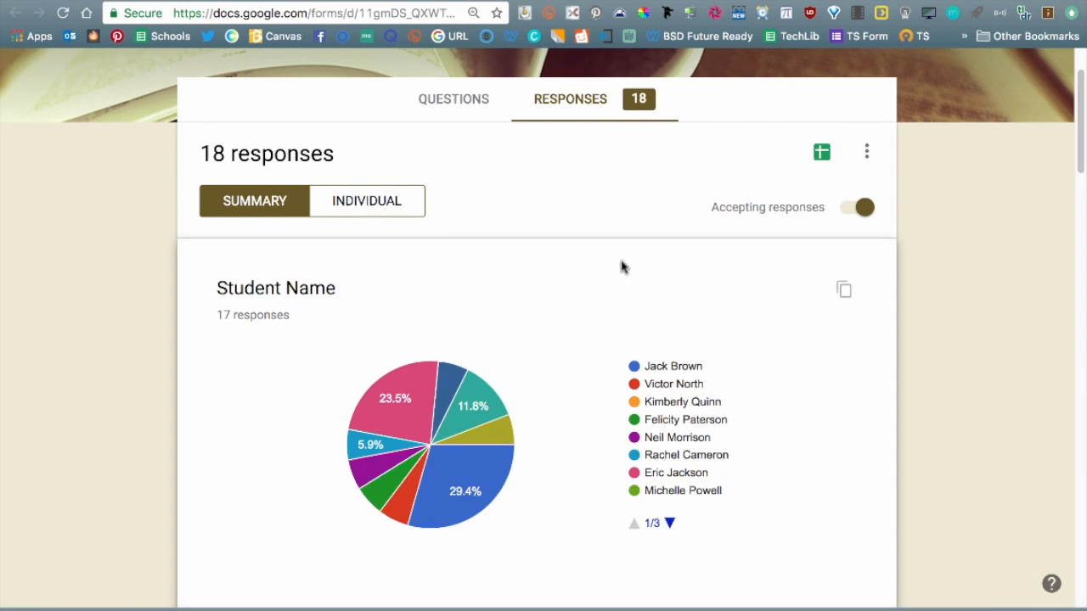
scroll(531, 464, "down", 3)
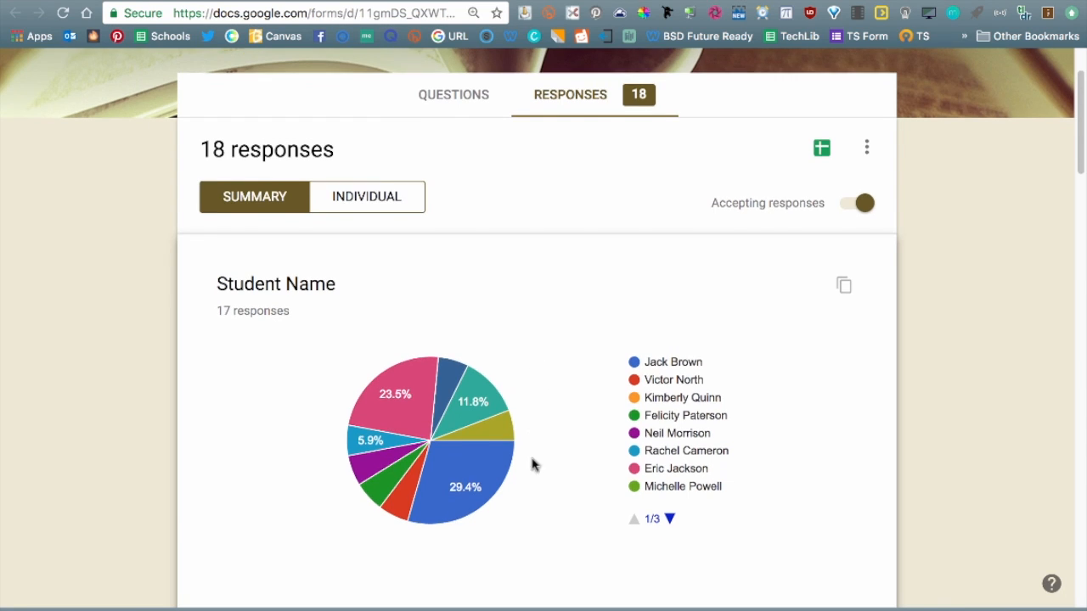
scroll(531, 512, "up", 5)
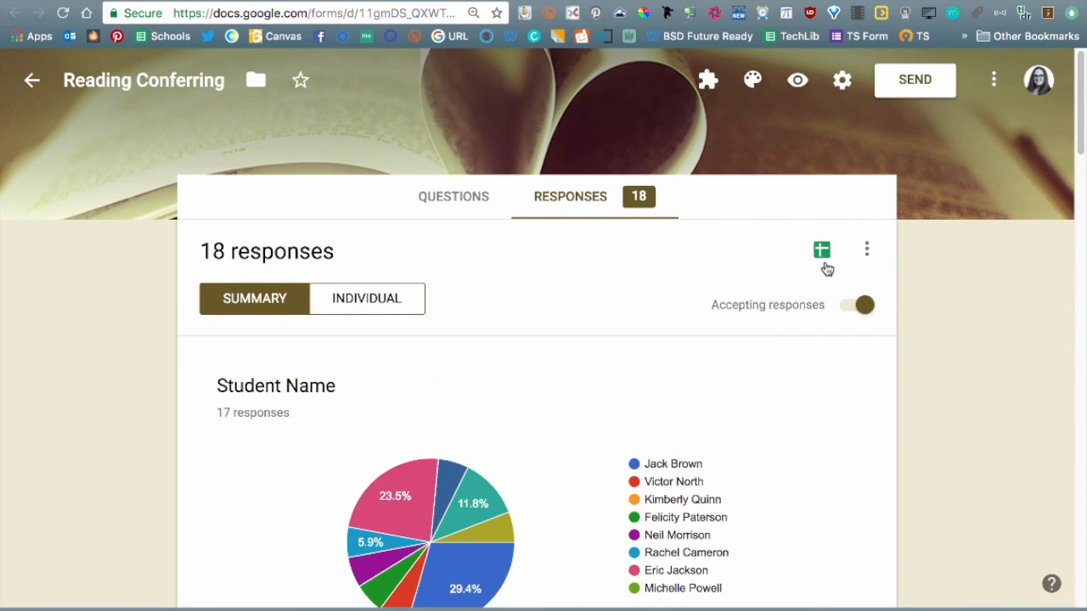
left_click(556, 2)
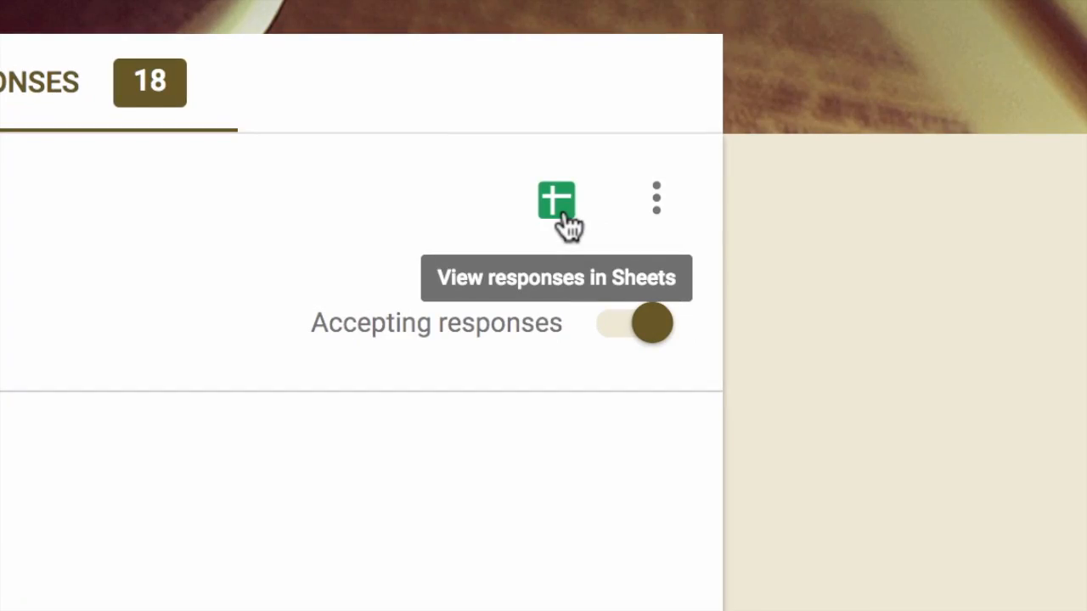
left_click(557, 202)
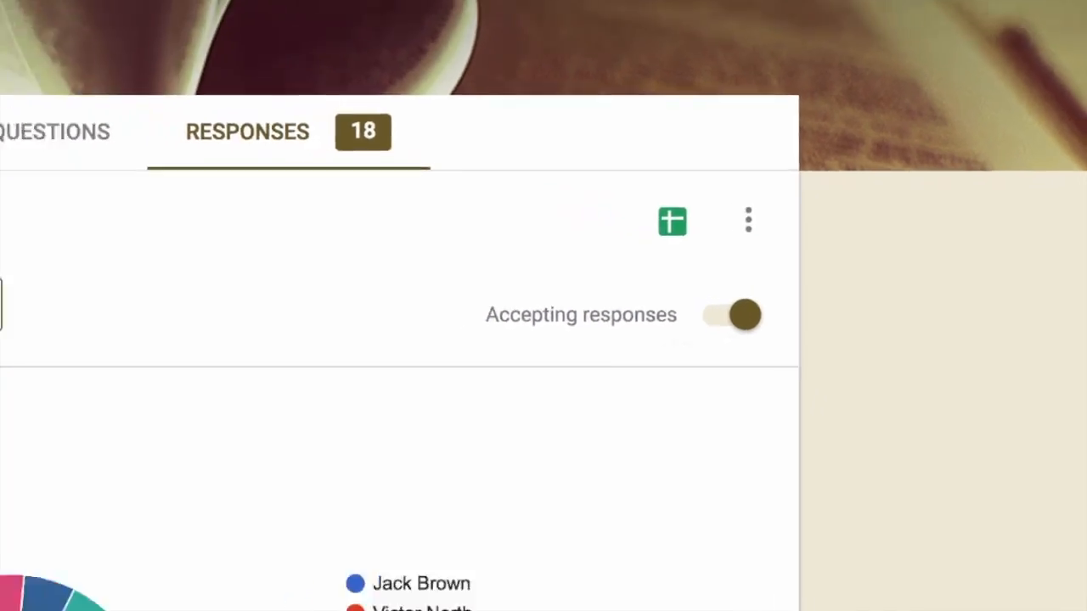